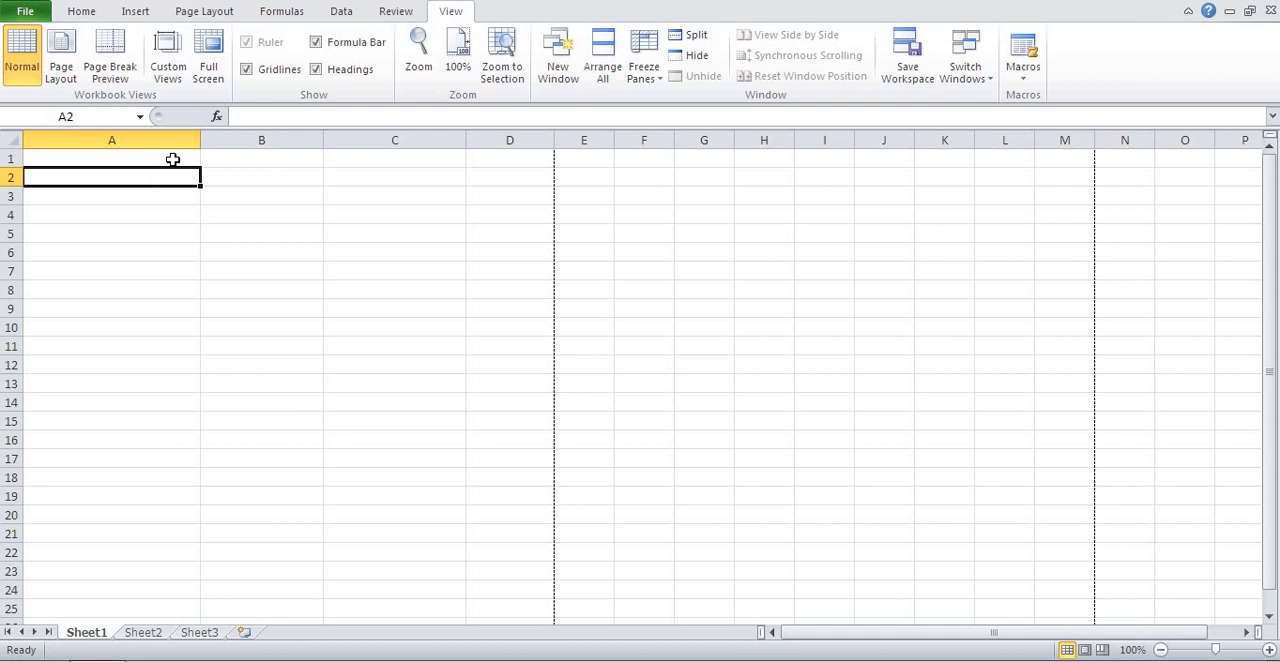
Switch the sheet to Page Layout view and enter the headings LIABILITY in A2 and RS. in B2.
click(172, 160)
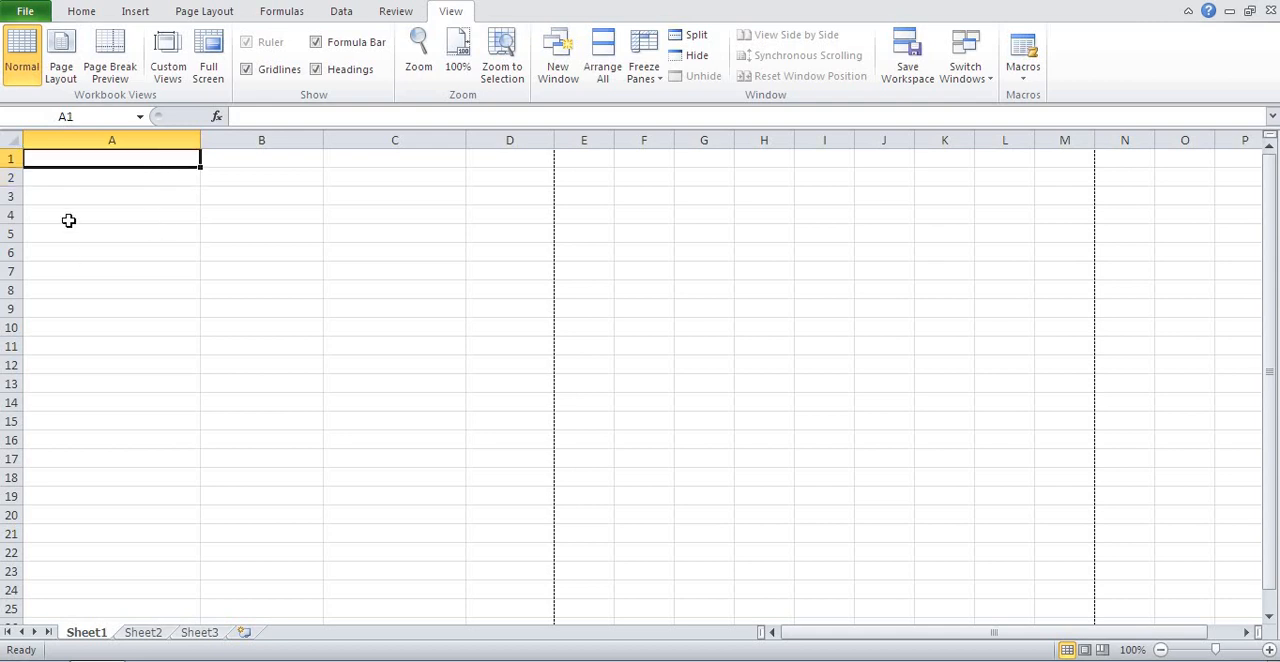
click(66, 78)
click(276, 270)
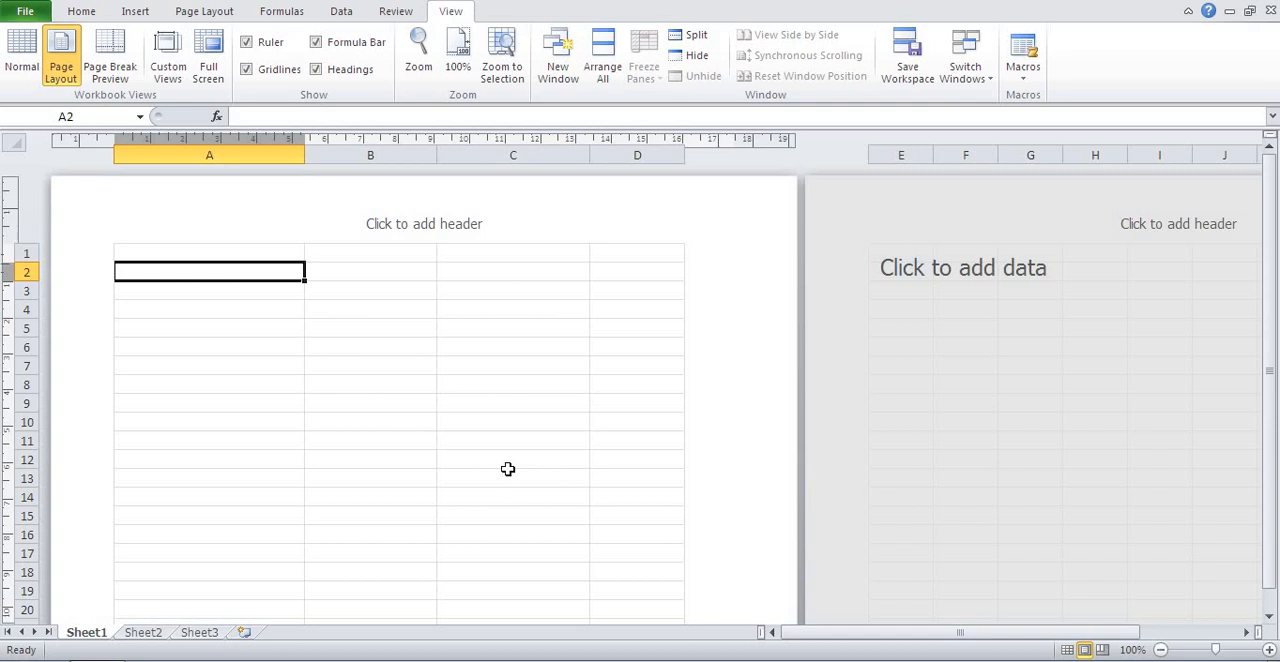
text(LIABI)
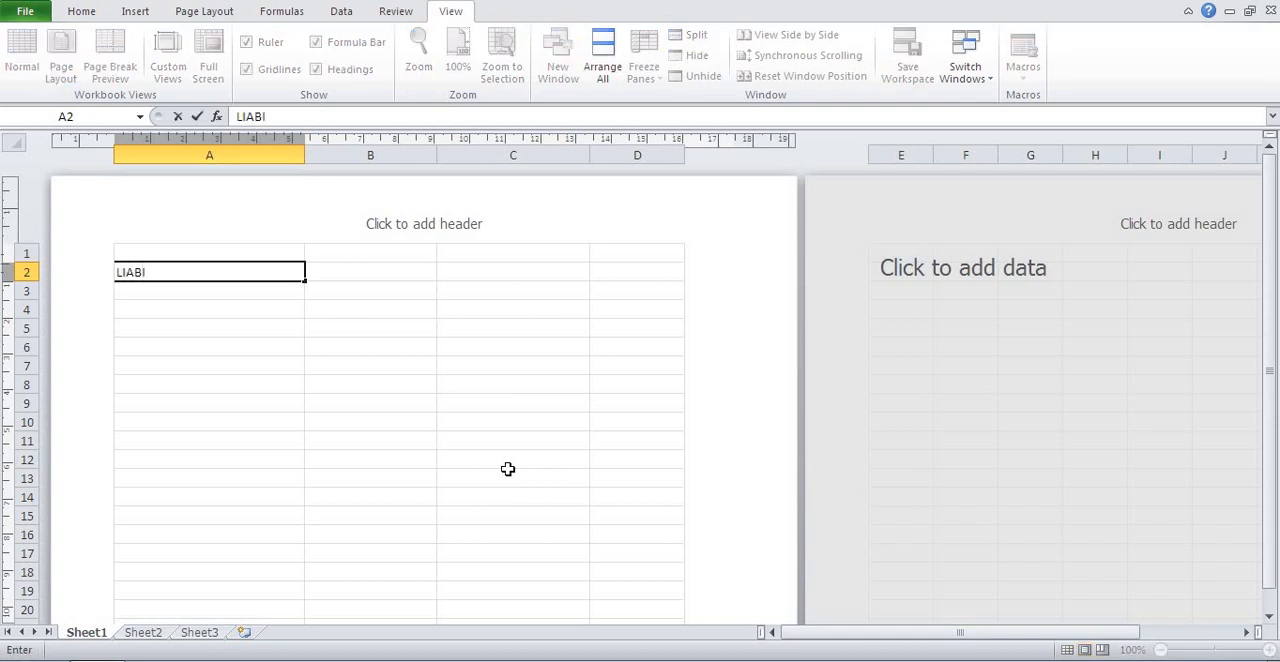
text(LITY)
key(Tab)
text(RS.)
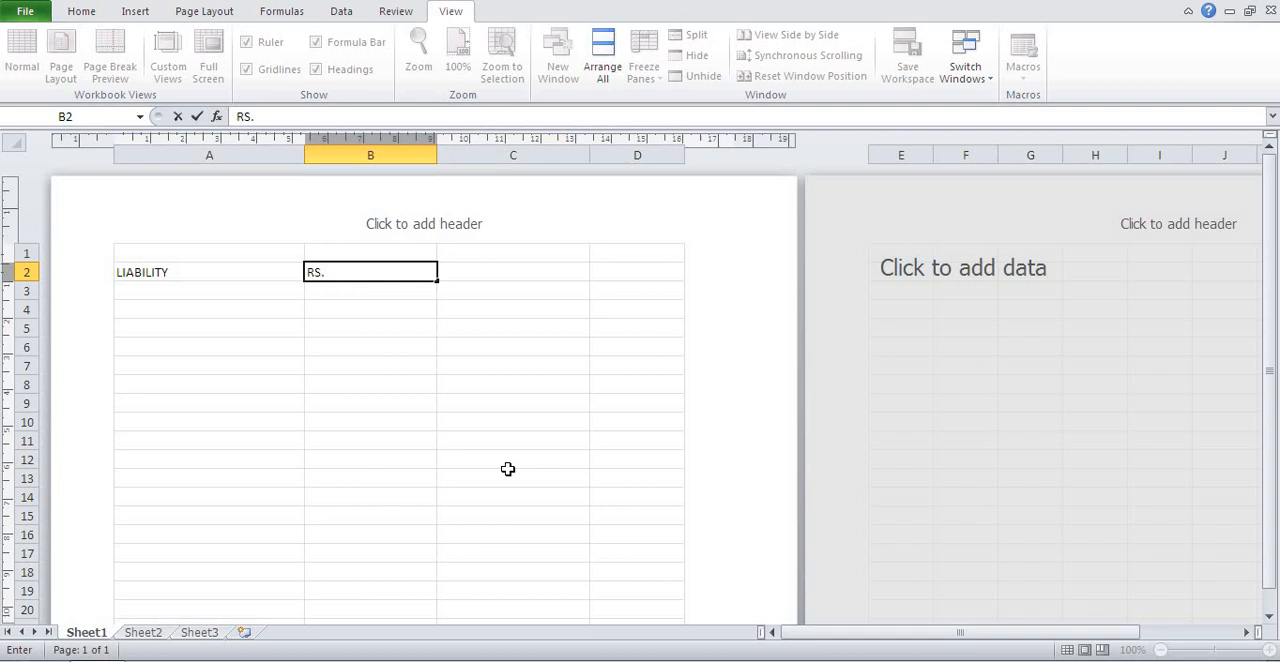
key(Tab)
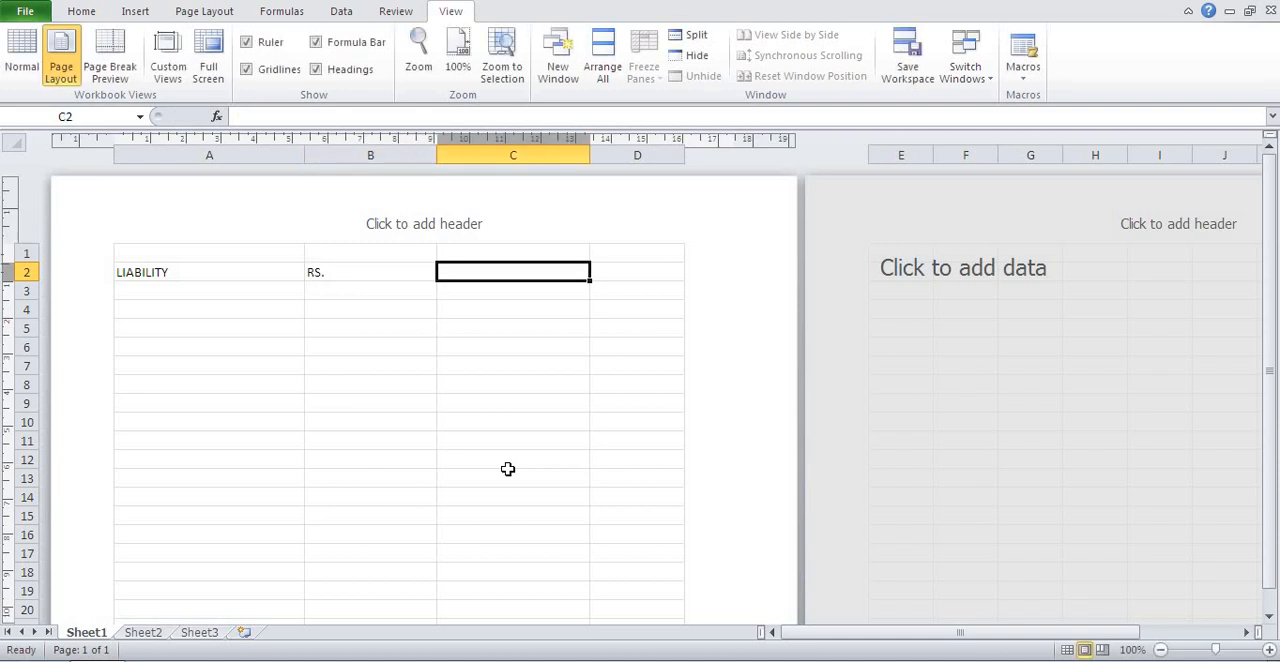
Enter the headings ASSETS in C2 and RS. in D2.
text(ASS)
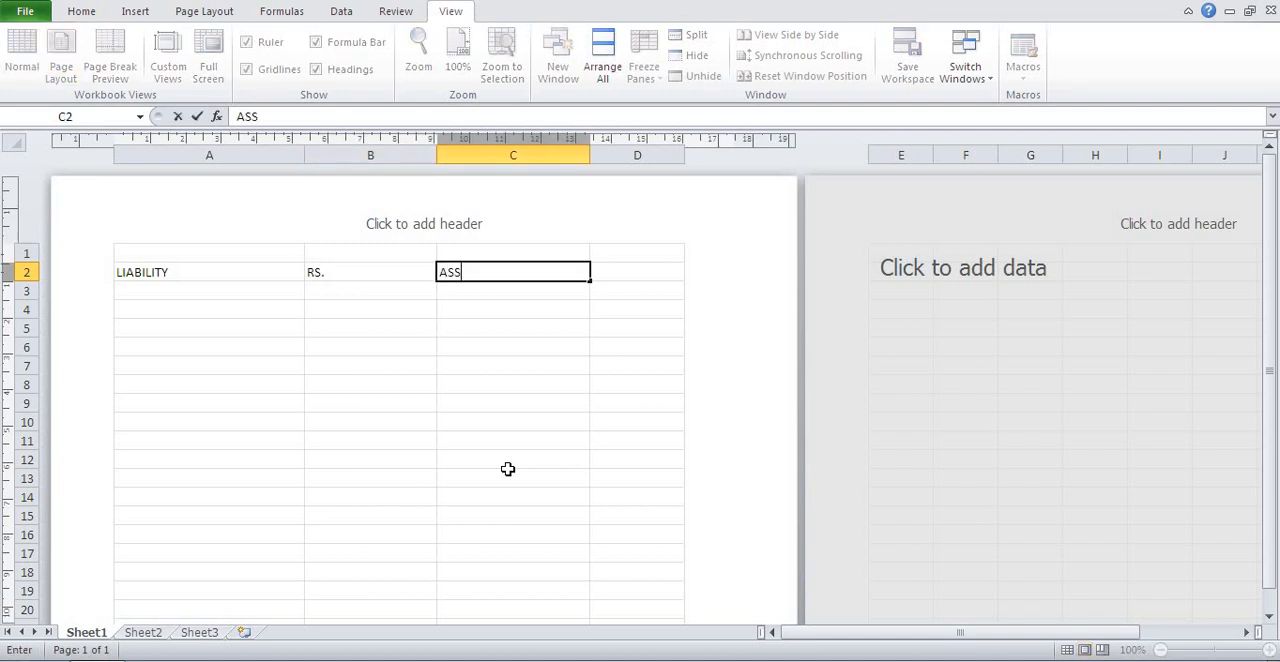
text(ETS)
key(Tab)
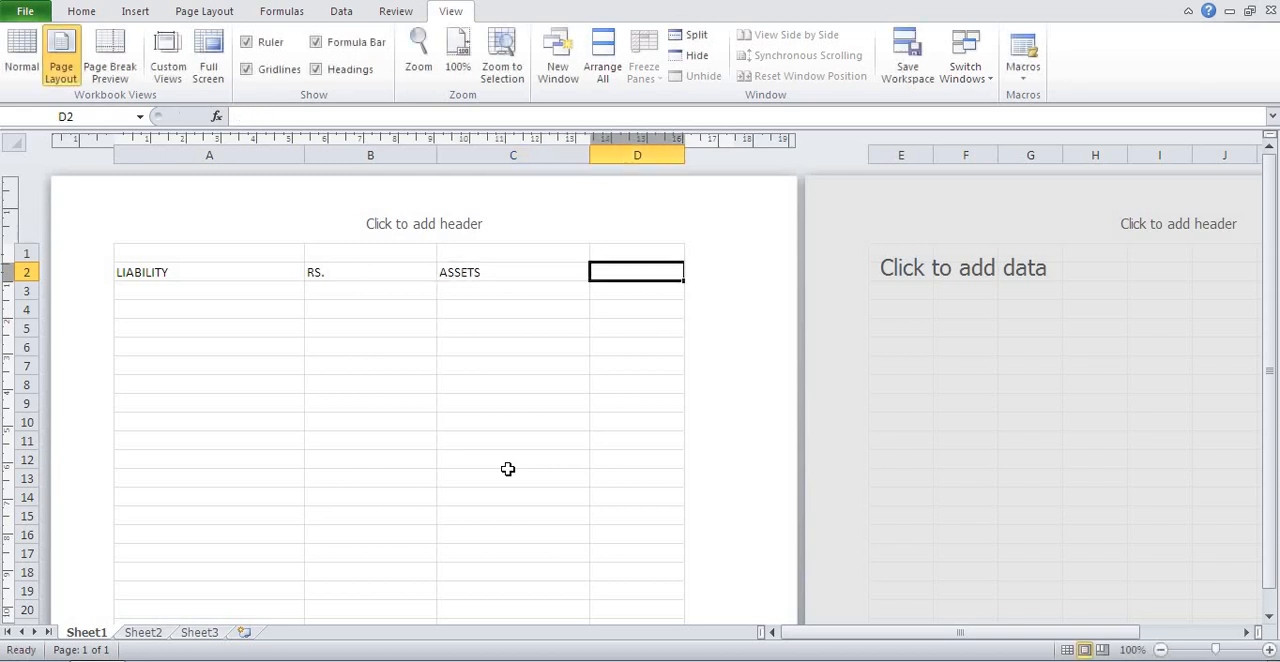
text(RS)
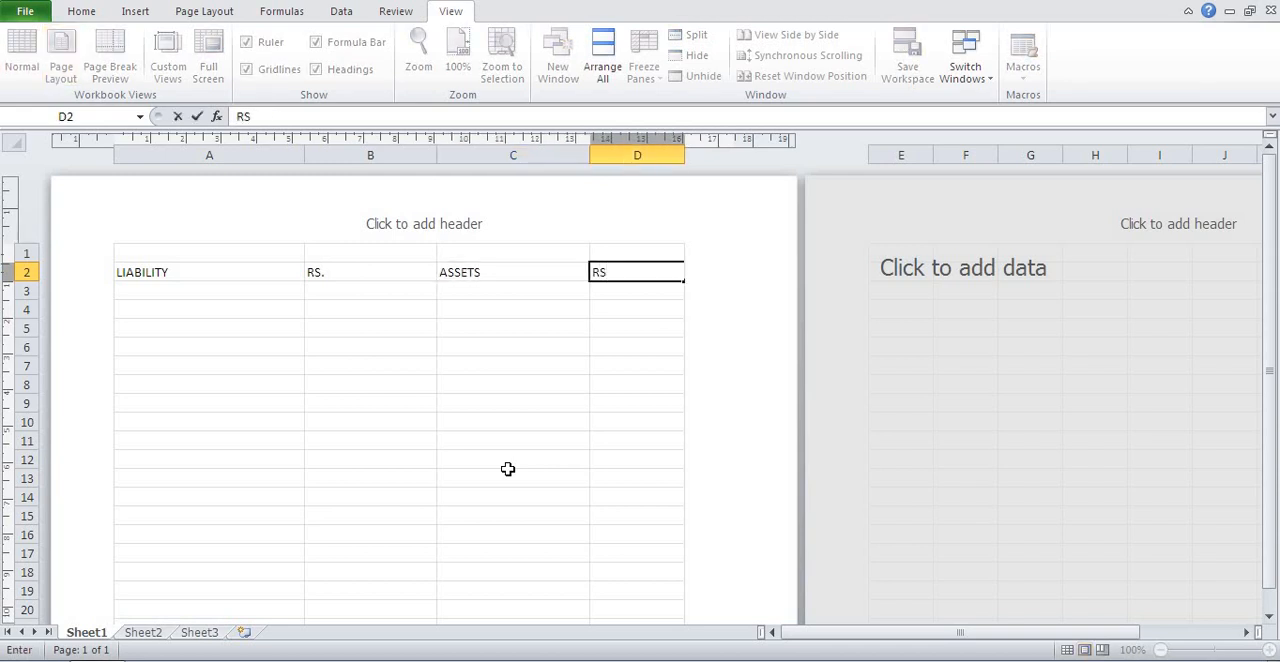
text(.)
click(302, 474)
Move the heading row from A2:D2 down to A4:D4.
click(216, 275)
drag(216, 275, 640, 274)
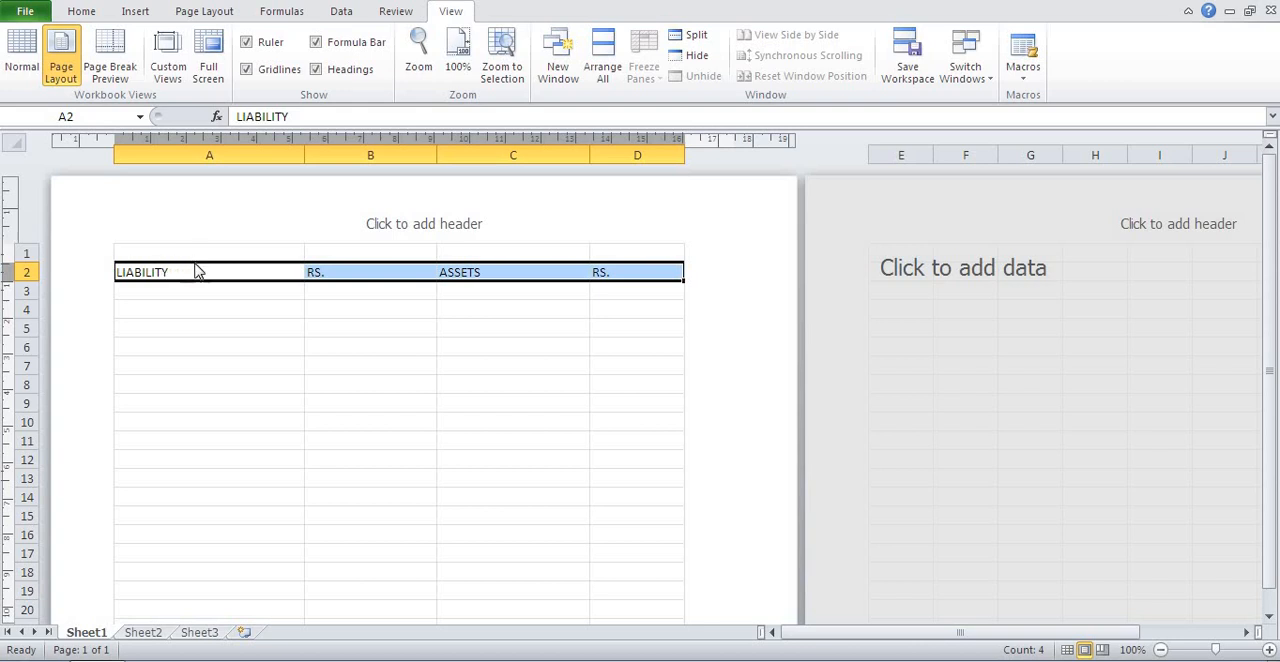
drag(195, 265, 198, 313)
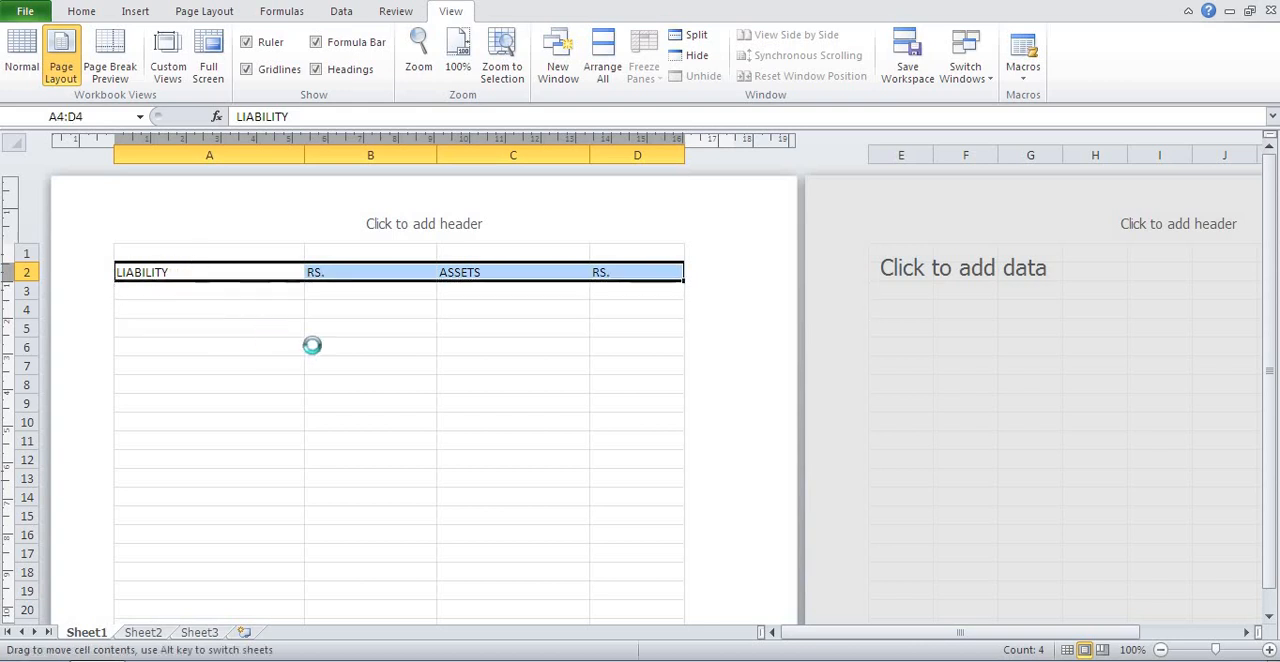
Enter the company title D.K SHARMA COMPUTER in cell A1.
click(229, 254)
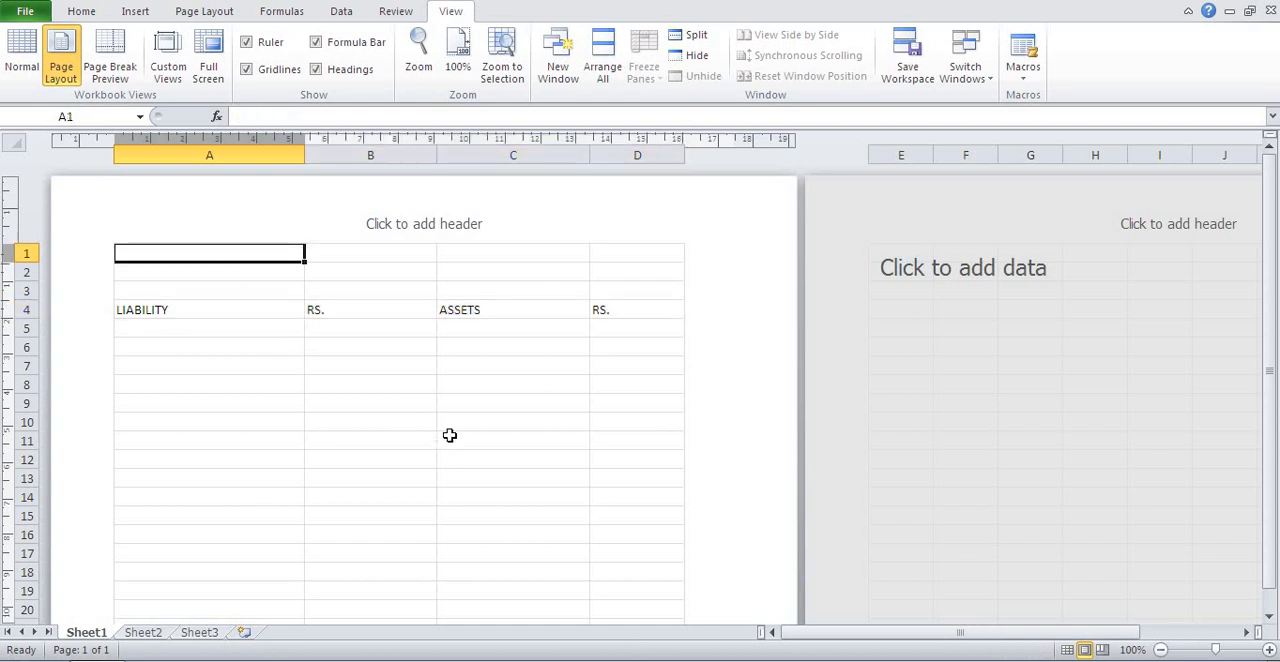
text(D.K SHA)
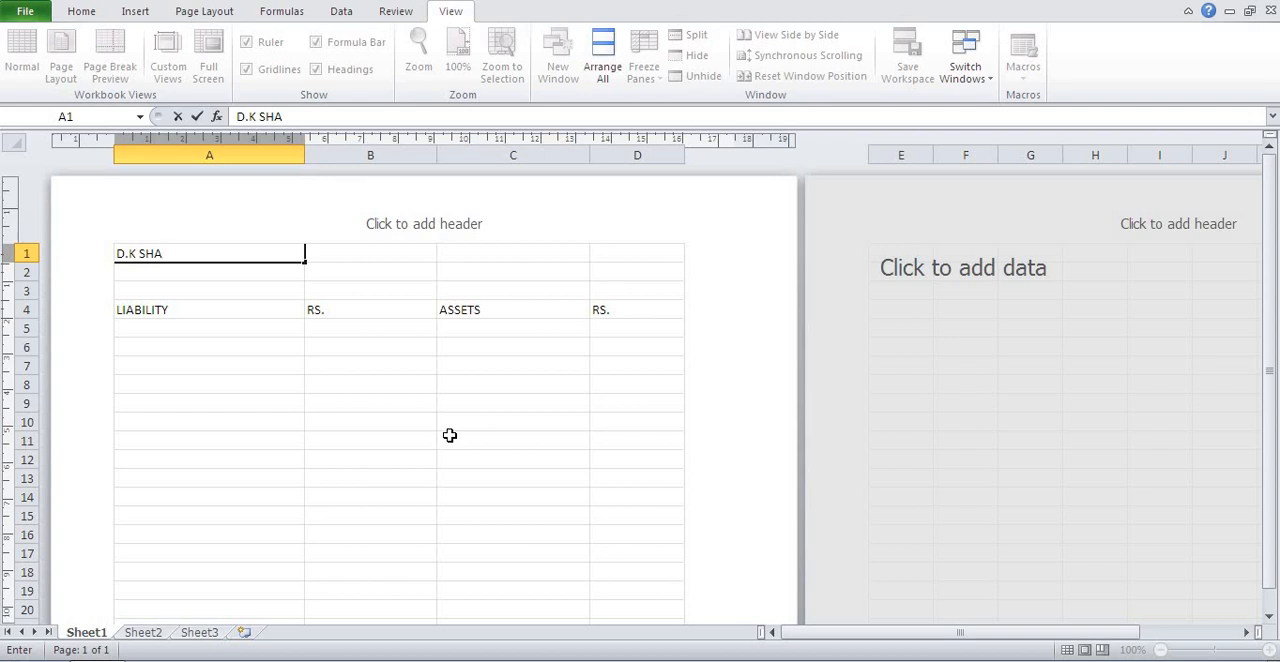
text(RMA COMPUTE)
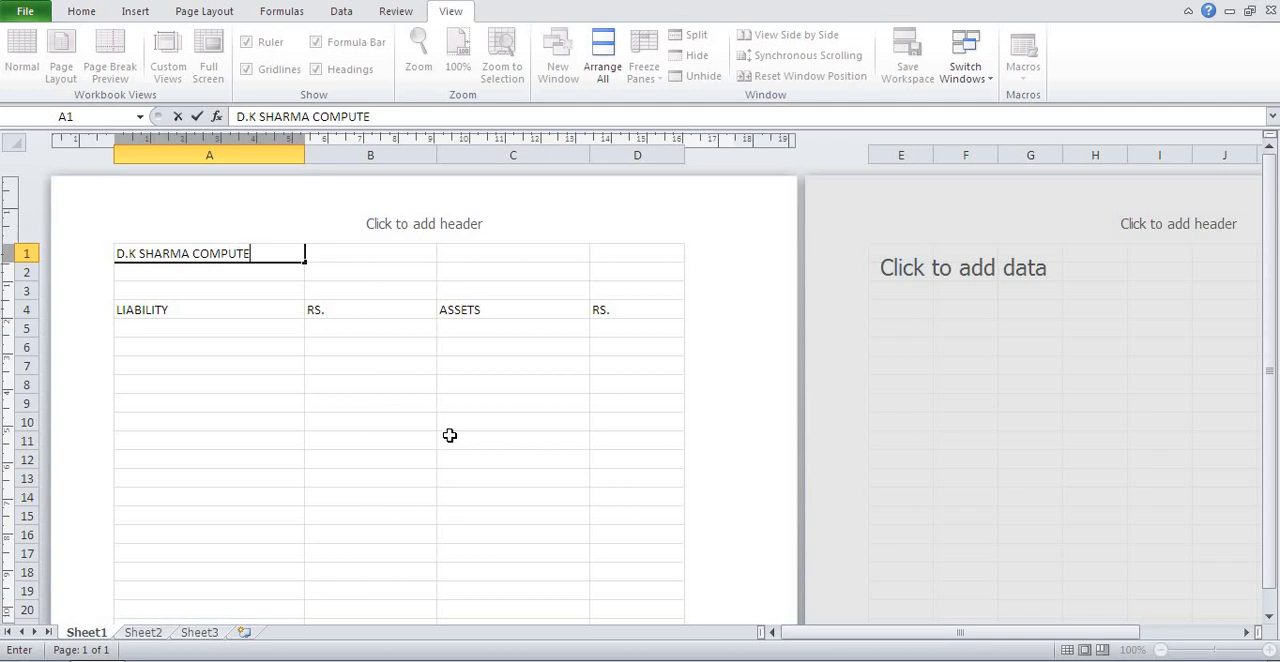
text(R)
key(Return)
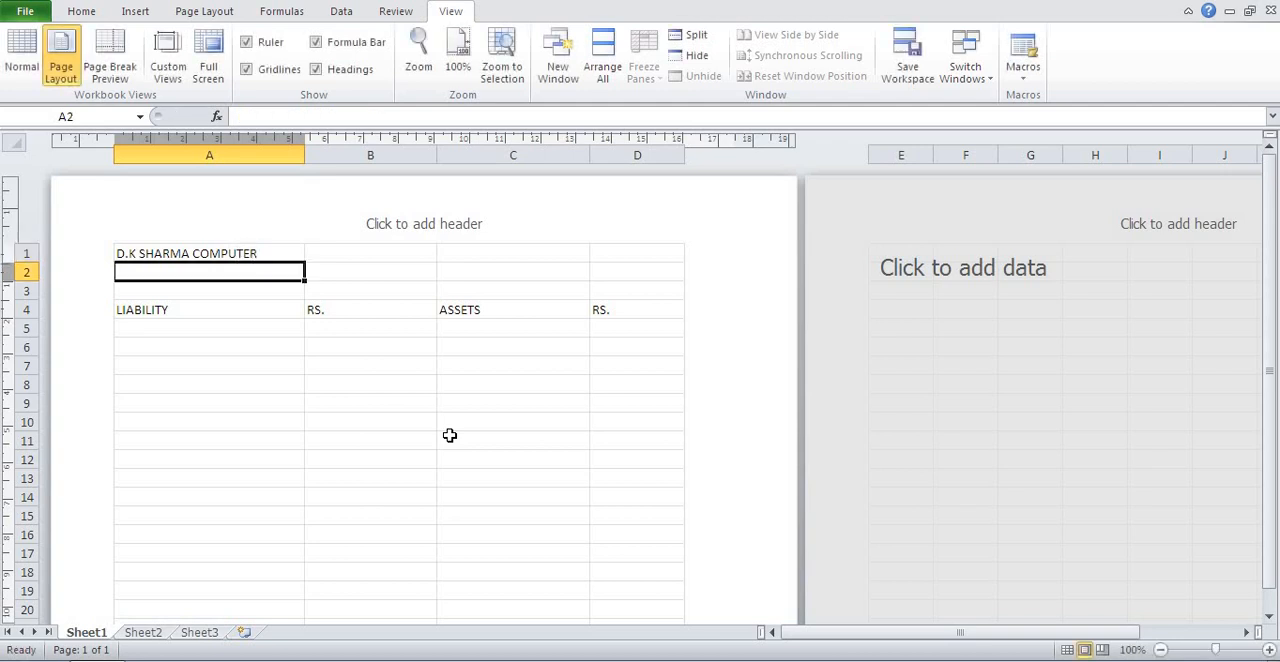
Enter the statement title BALANCE SHEET in A2 and the period 2024-2025 in A3.
text(BALANC)
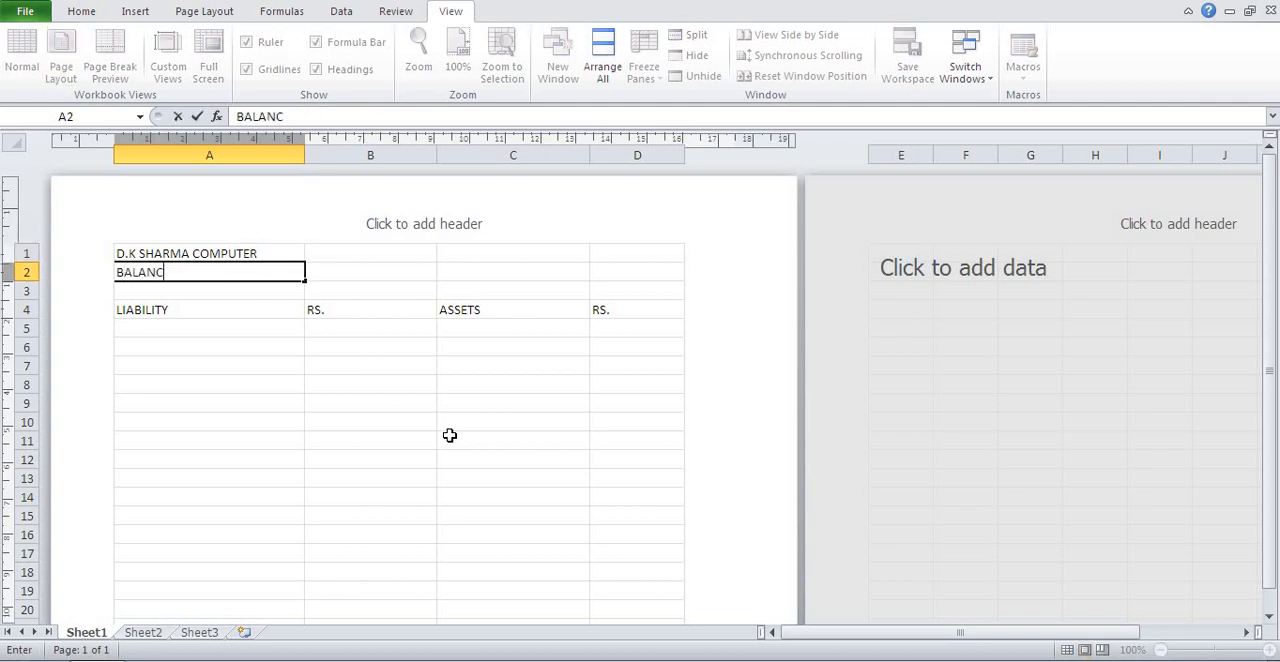
text(E SHEET)
key(Return)
text(2024)
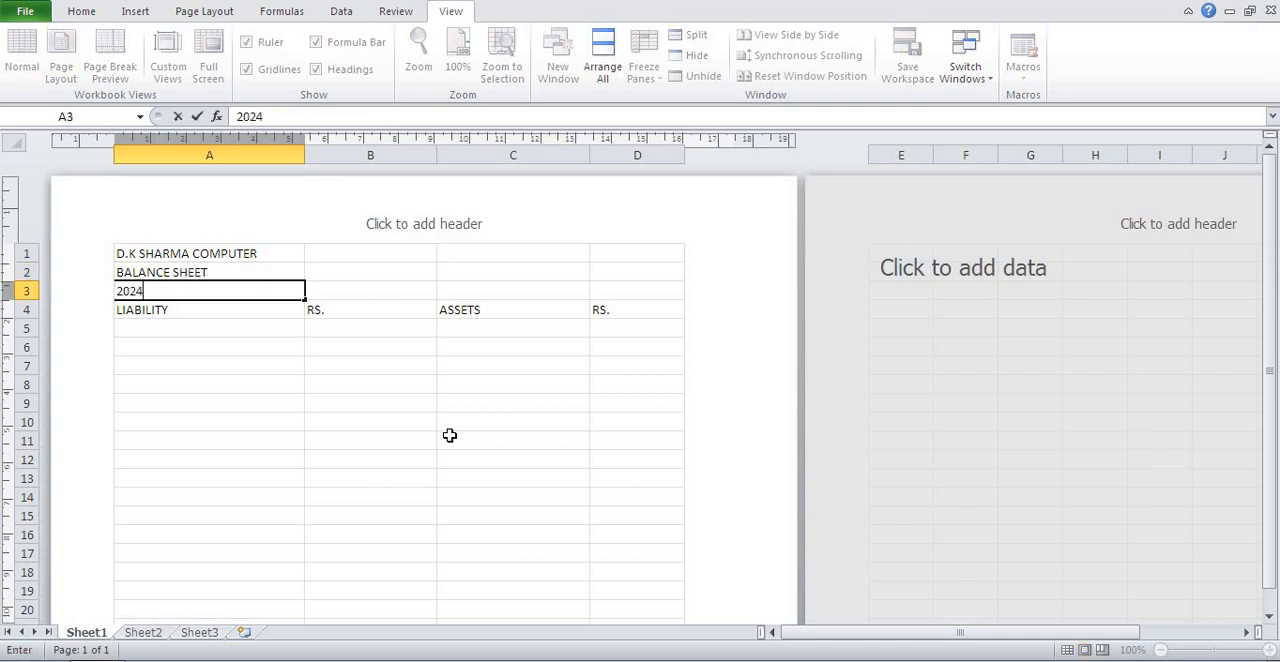
text(-2025)
key(Return)
key(Return)
Enter the liability CAPITAL in A5 with the amount 90000 in B5.
text(CA)
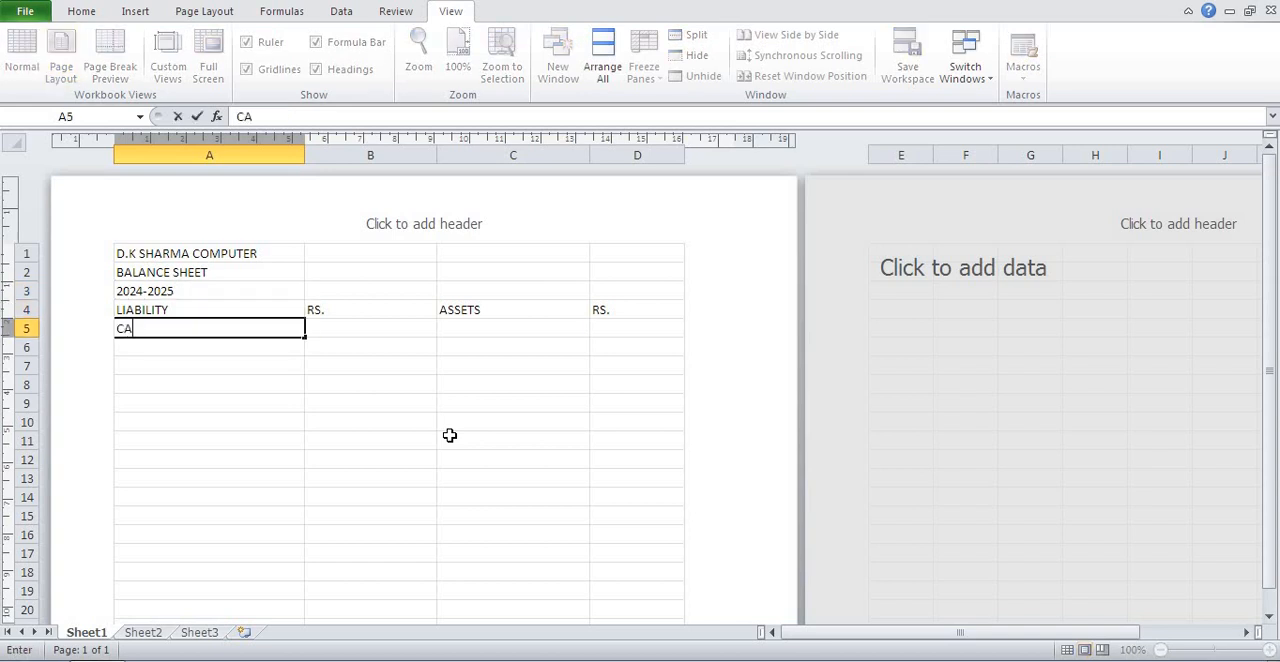
text(PITAL)
key(Tab)
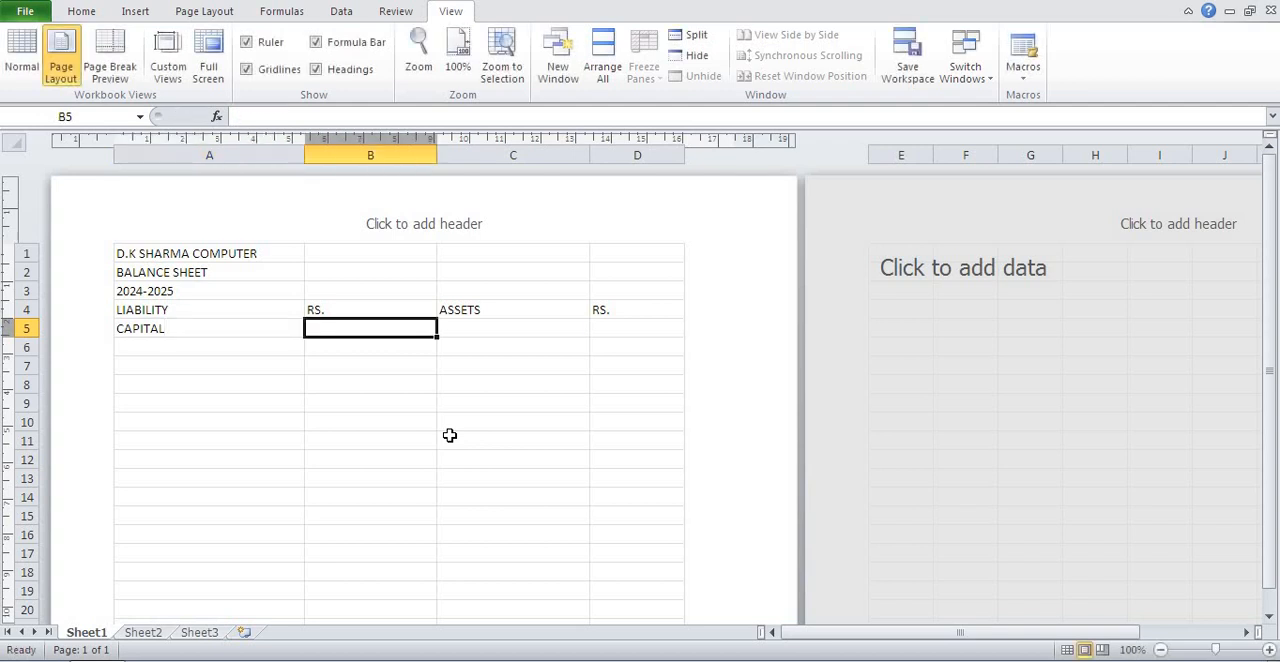
text(90000)
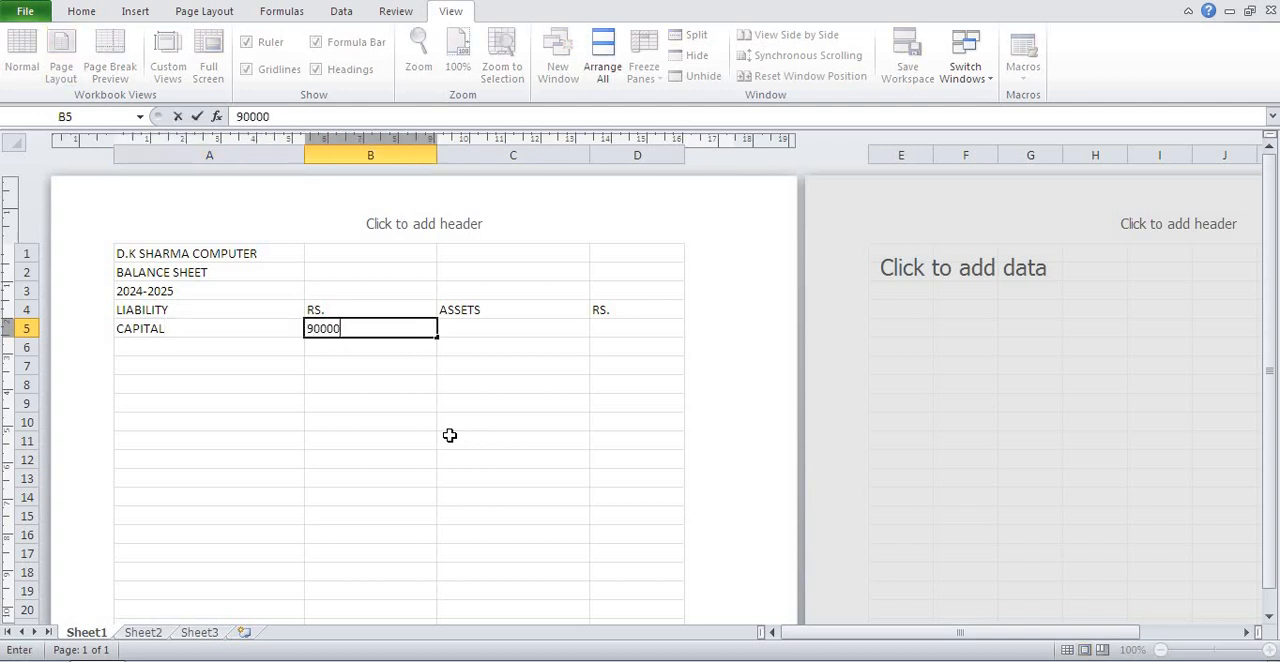
key(Return)
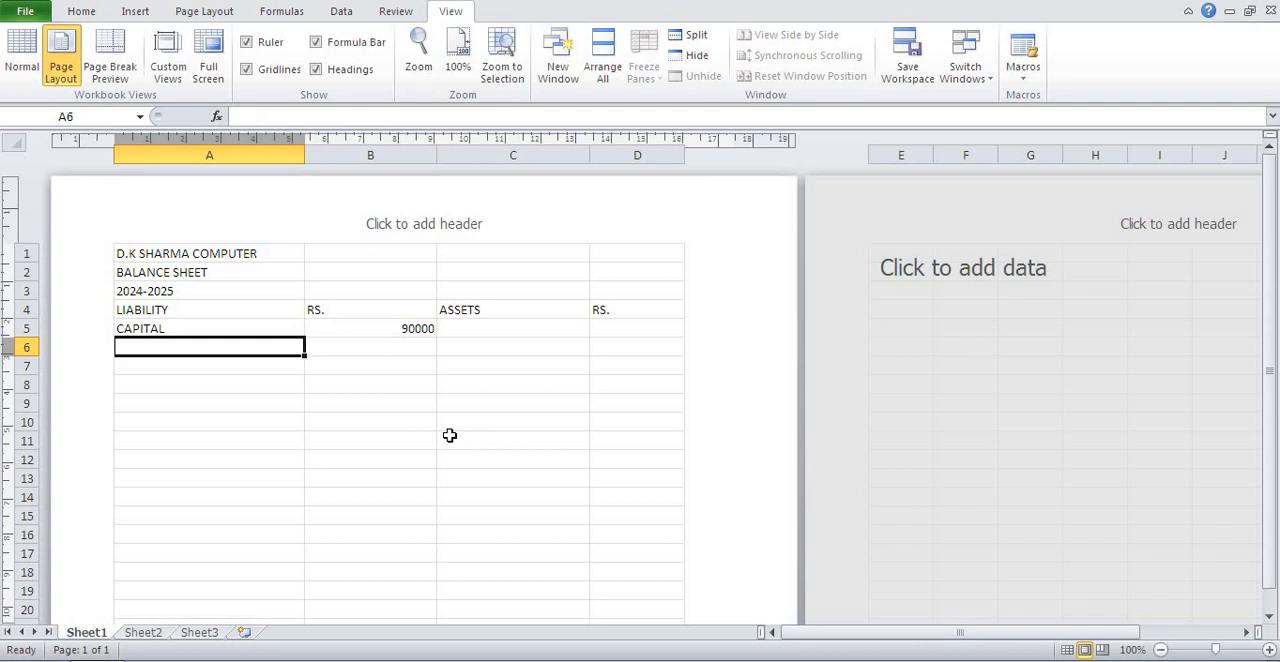
Enter the liability CURRENT LIABILITY in A6 with the amount 85000 in B6.
text(CU)
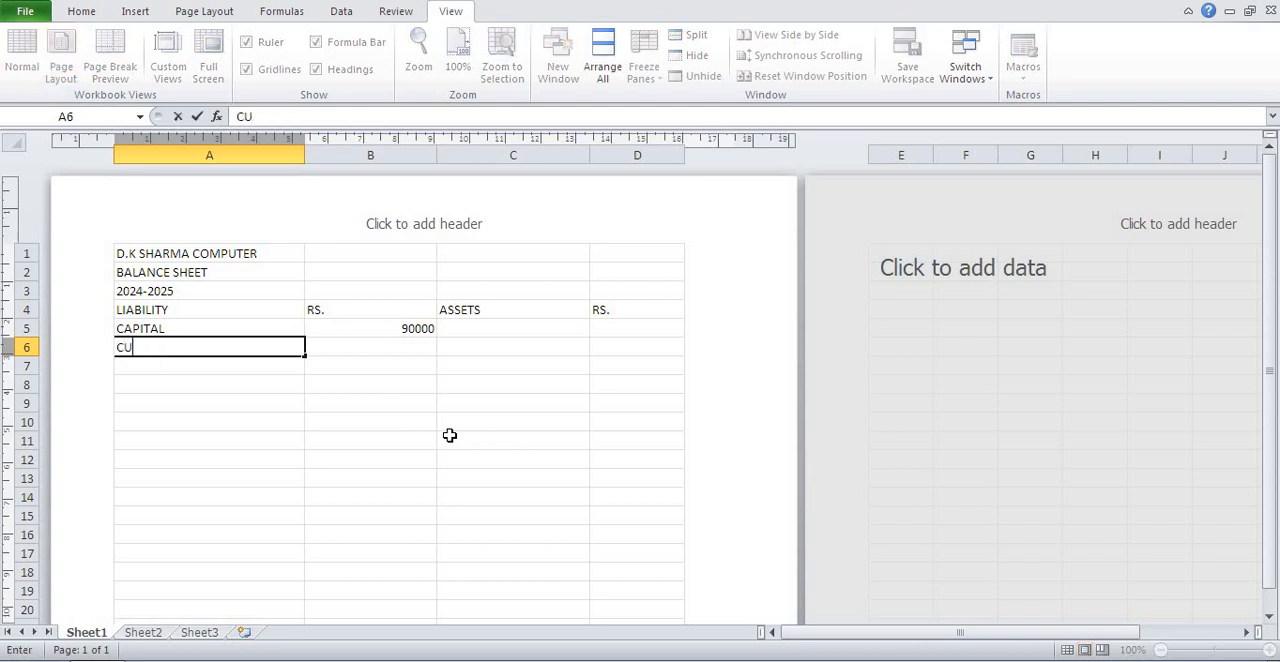
text(RRENT LIABI)
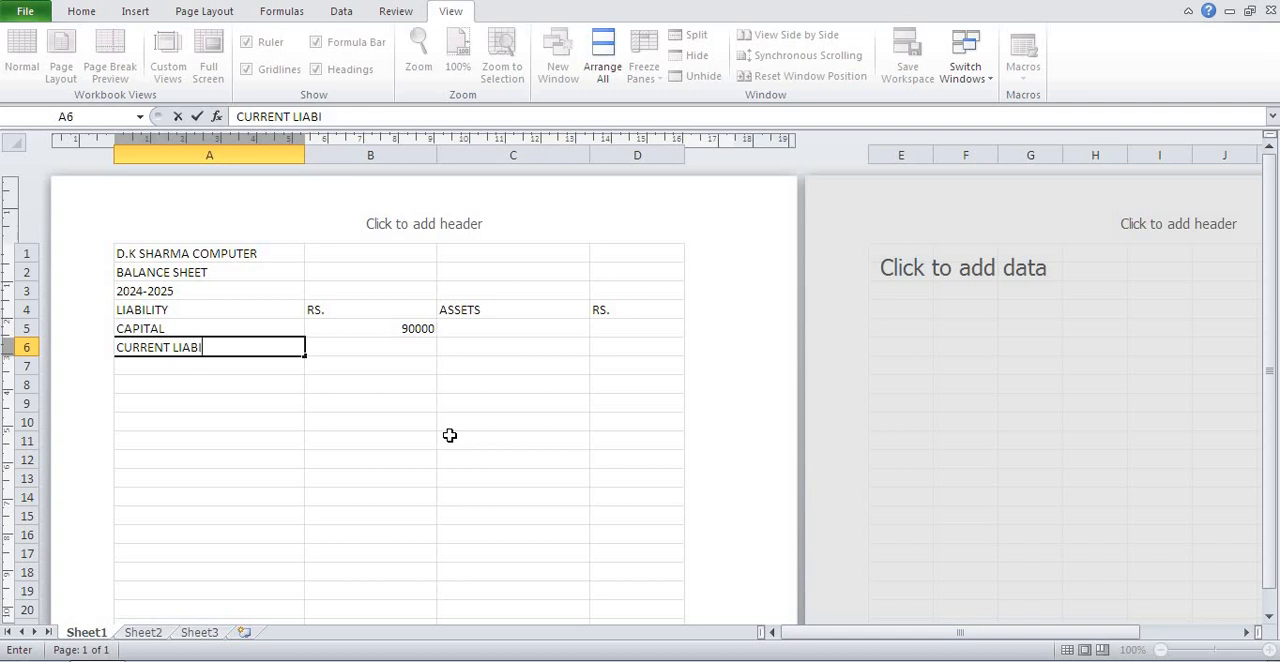
text(LITY)
key(Tab)
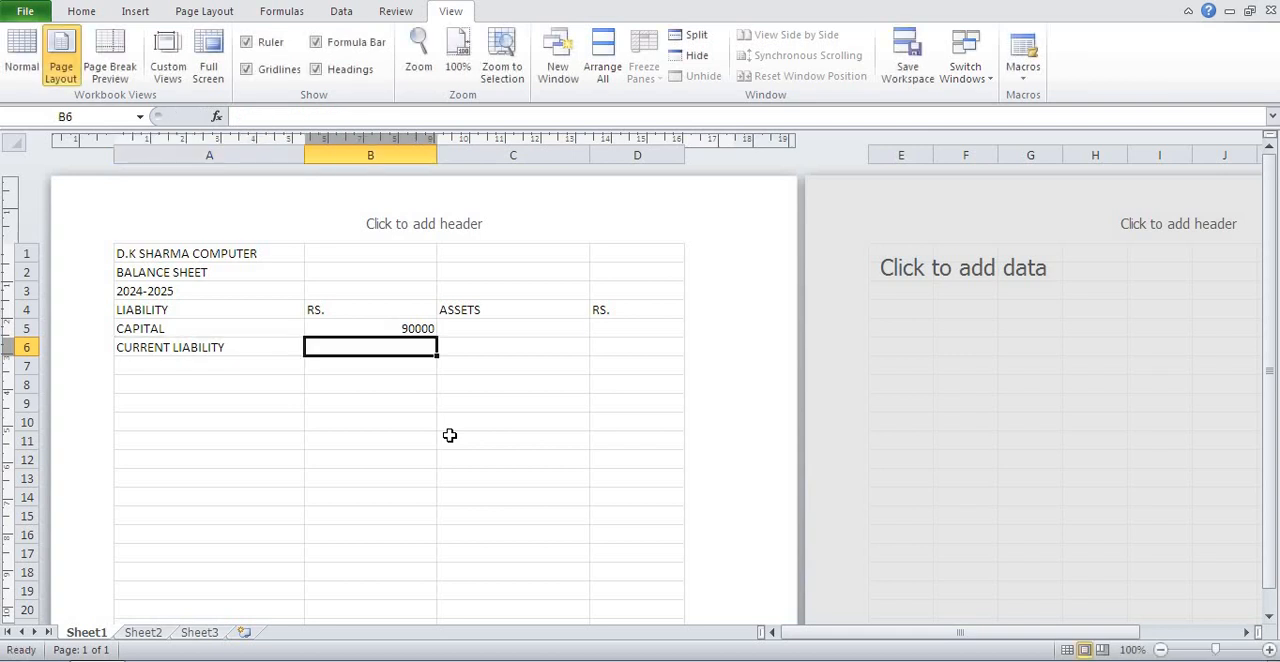
text(2)
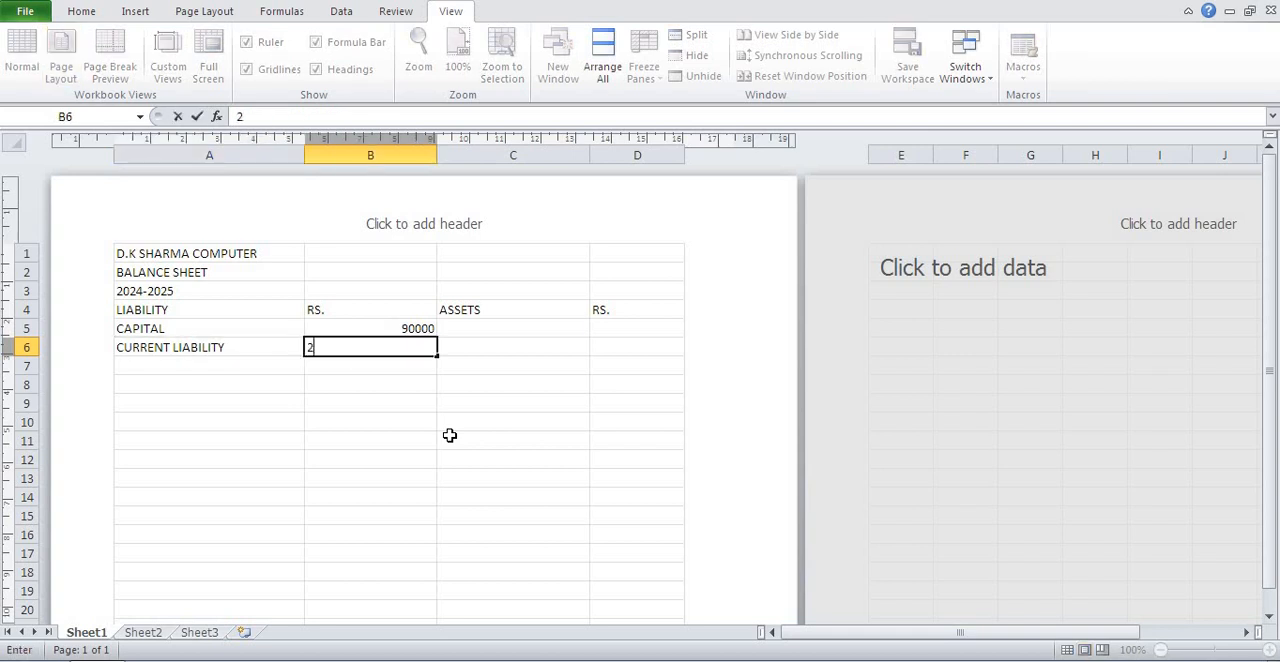
key(BackSpace)
text(85000)
key(Return)
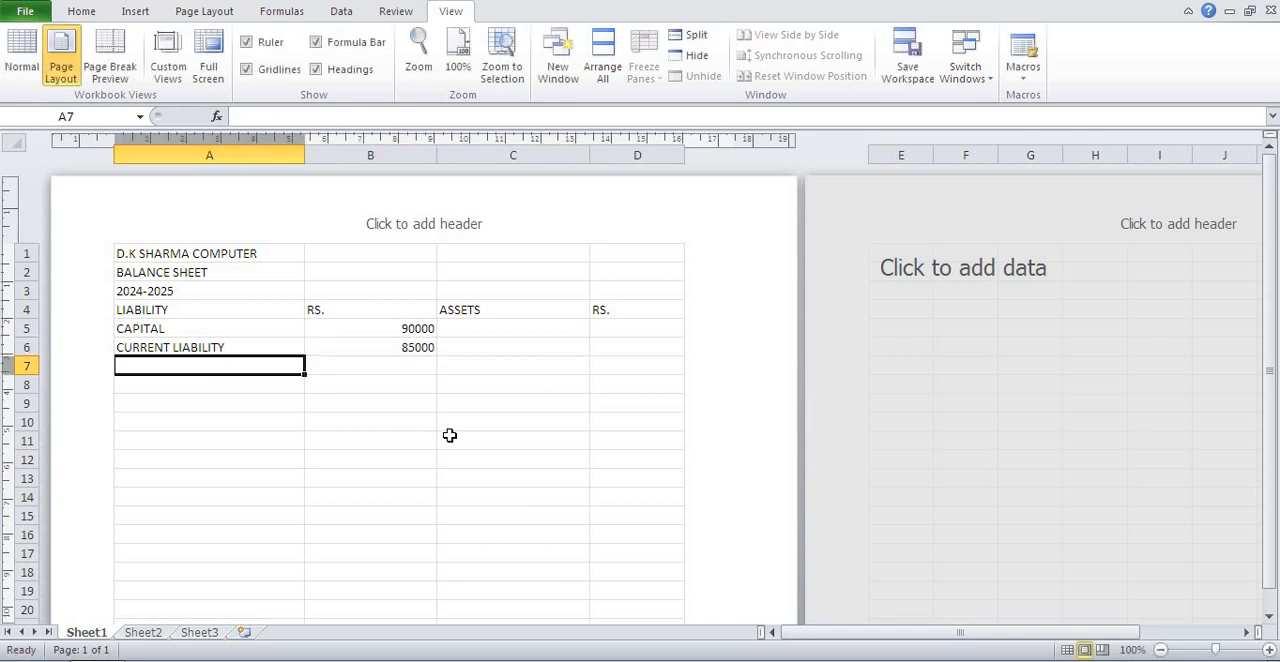
Enter the liability SECURED LOAN in A7 with the amount 26000 in B7.
text(SEC)
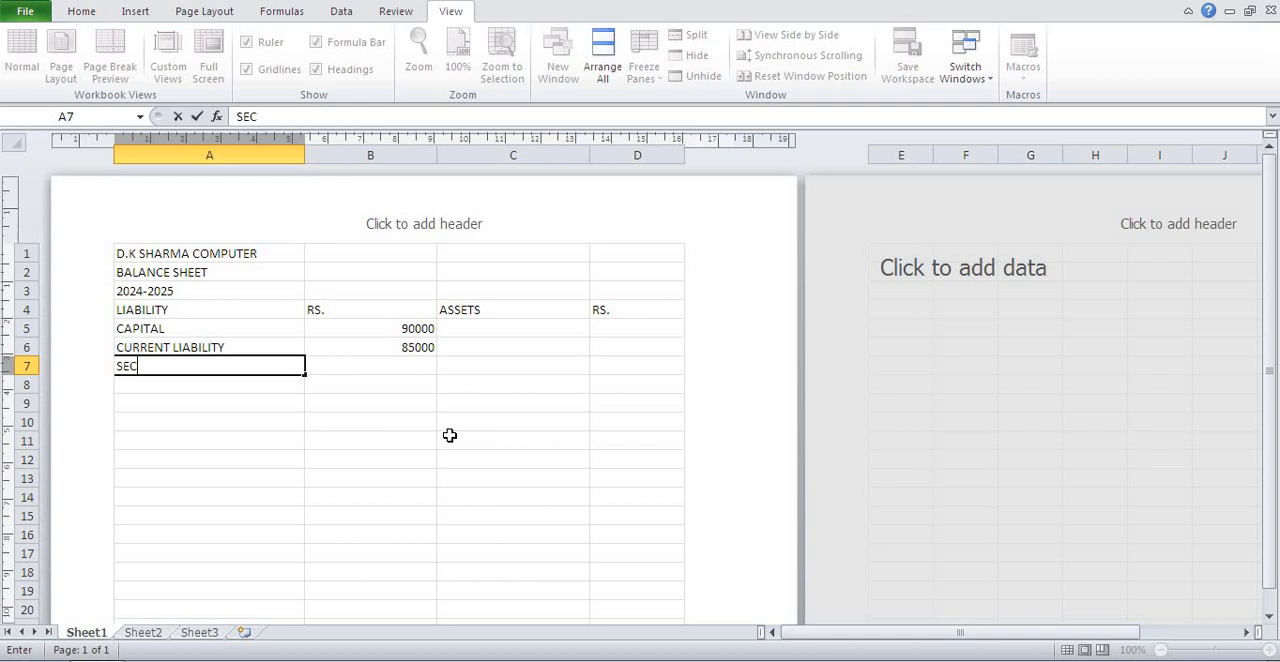
text(URED LOAN)
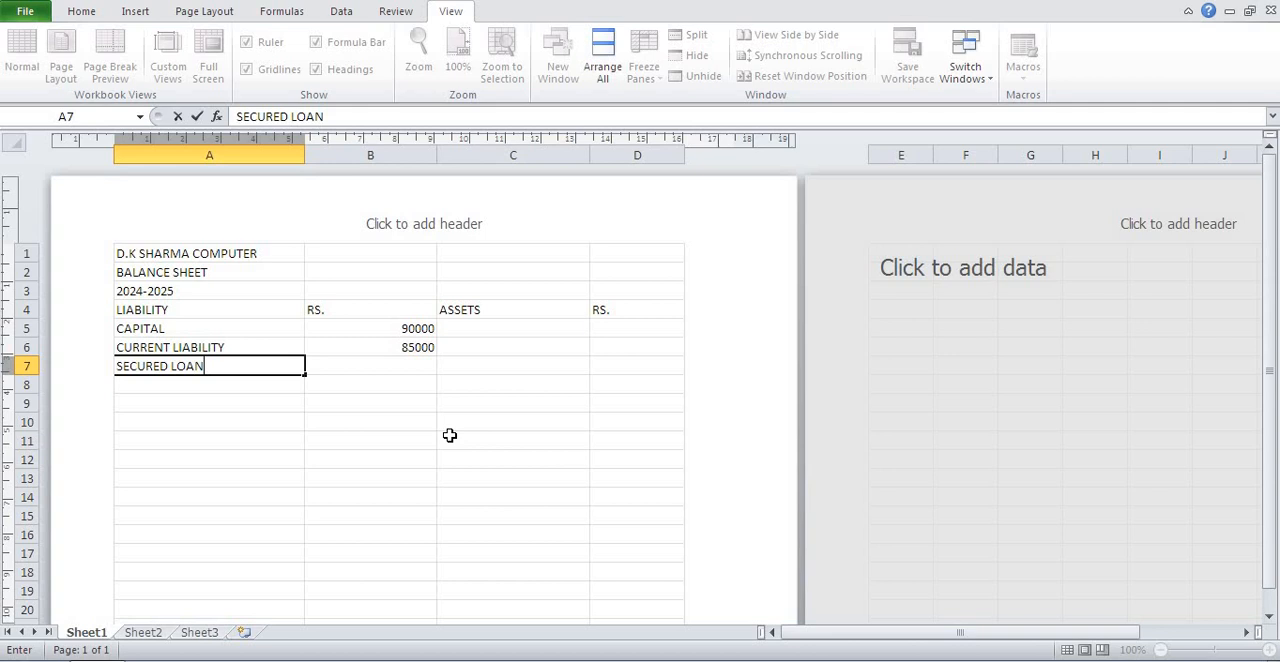
key(Tab)
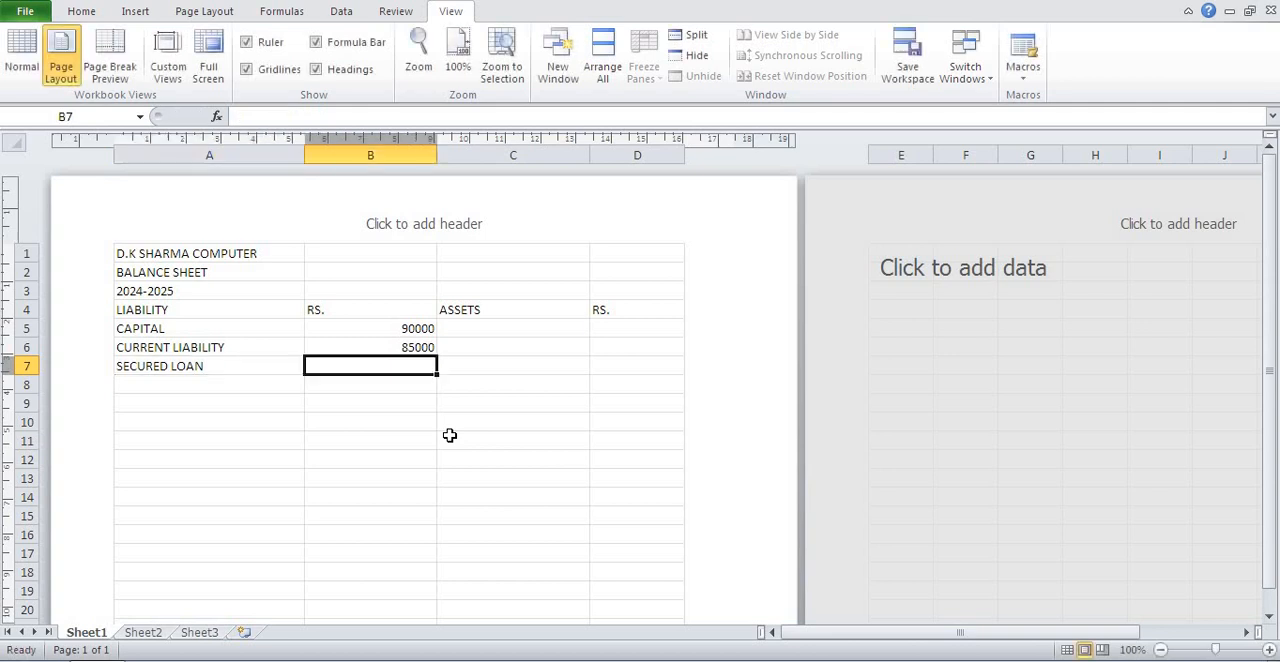
text(26000)
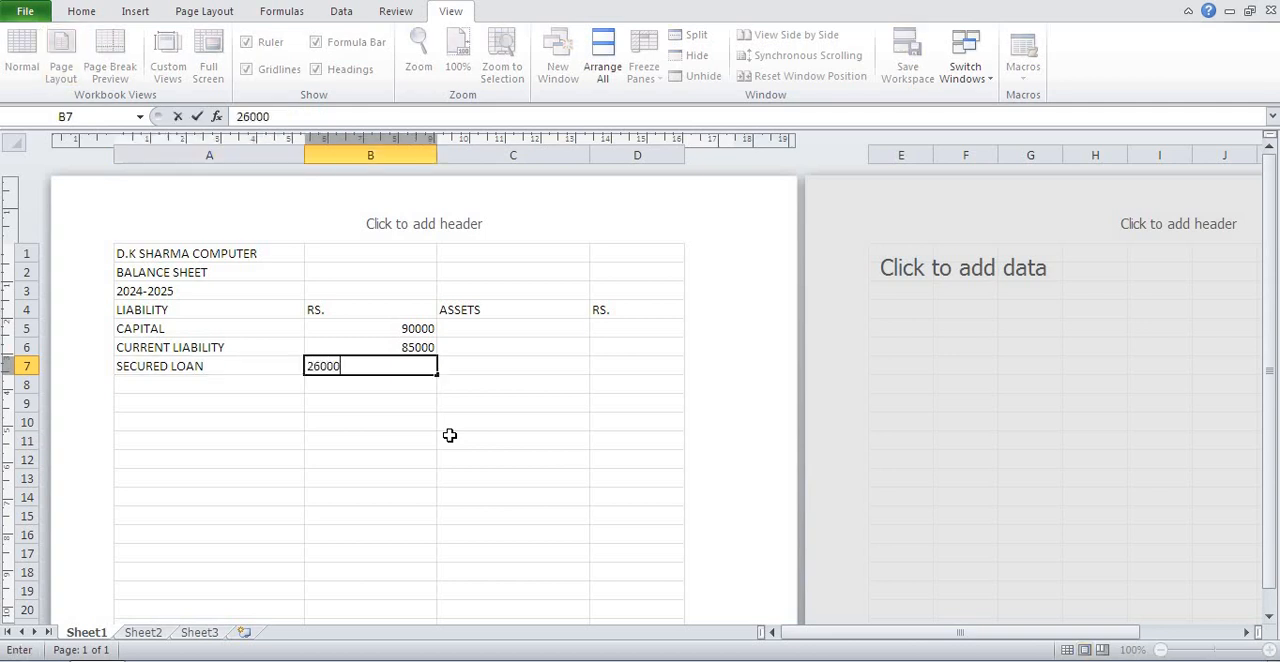
key(Return)
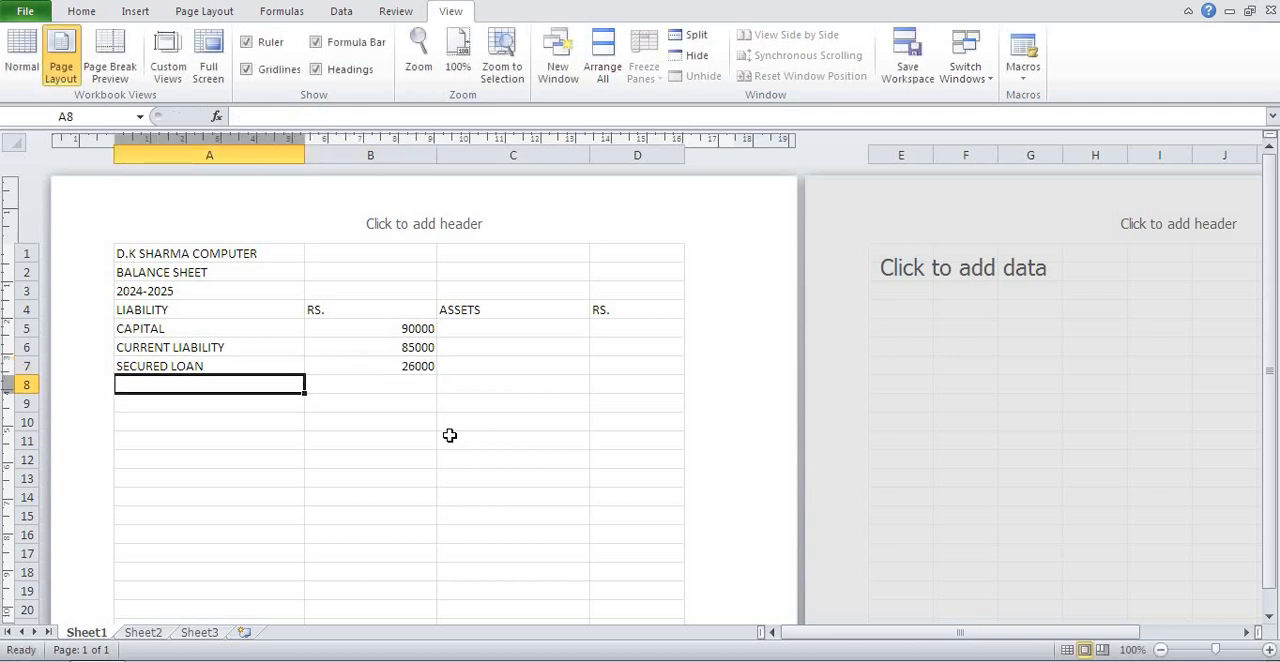
Enter the liability UNSECURED LOAN in A8 with the amount 36000 in B8.
text(UNSE)
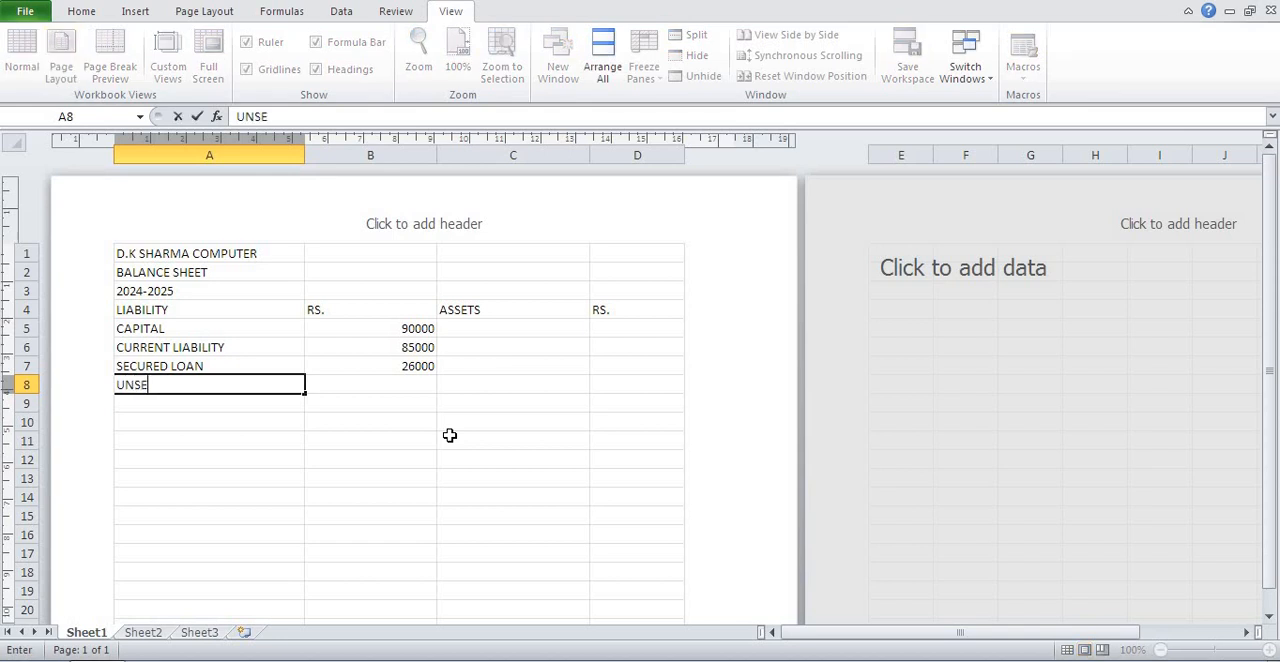
text(CURED LOAN)
key(Tab)
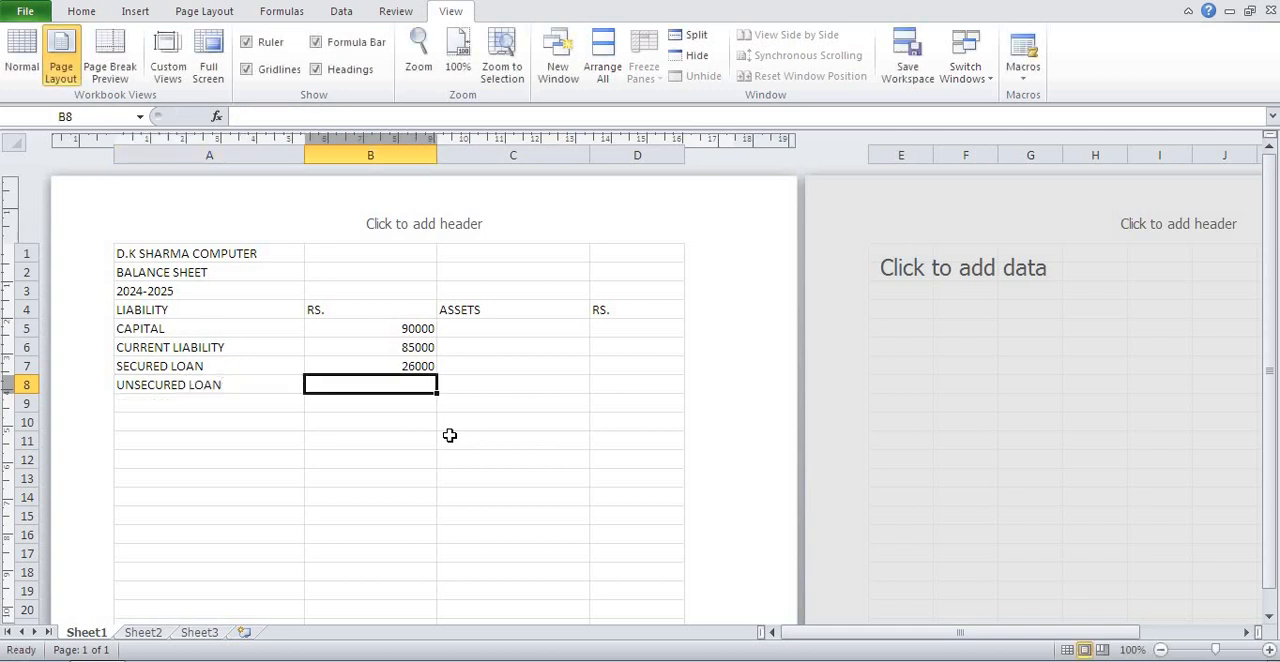
text(36000)
key(Return)
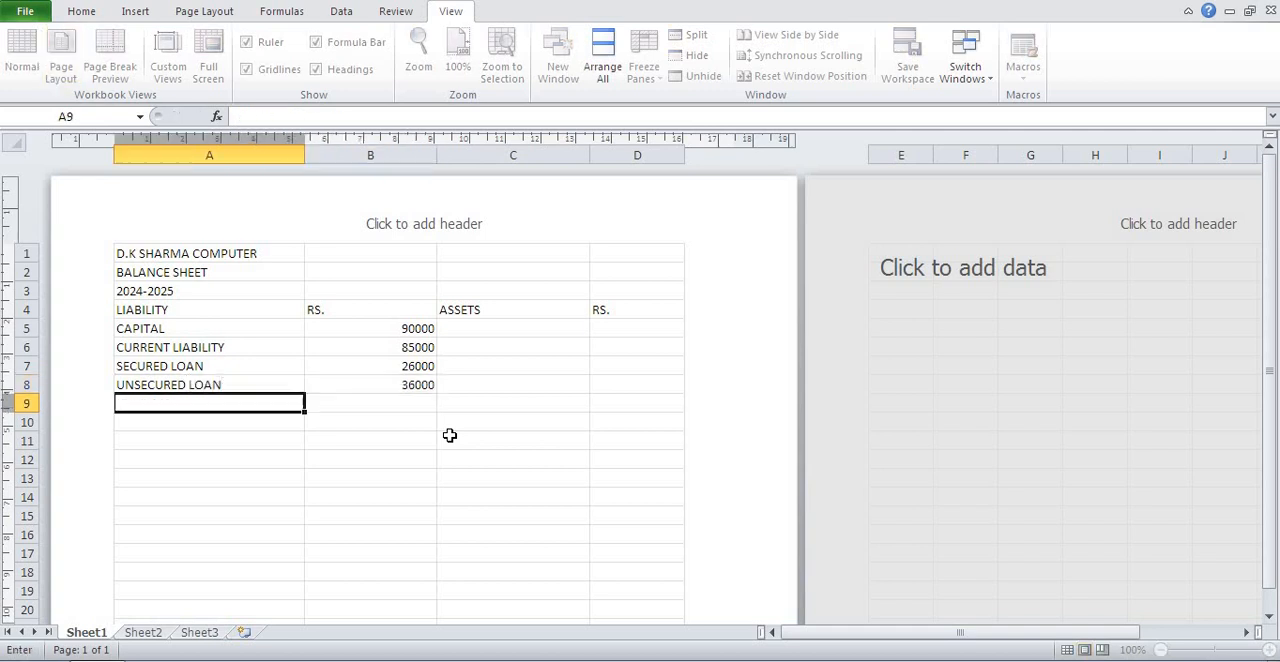
Enter the asset FIXED ASSETS in C5 with the amount 69000 in D5.
key(Up)
key(Up)
key(Up)
key(Up)
key(Up)
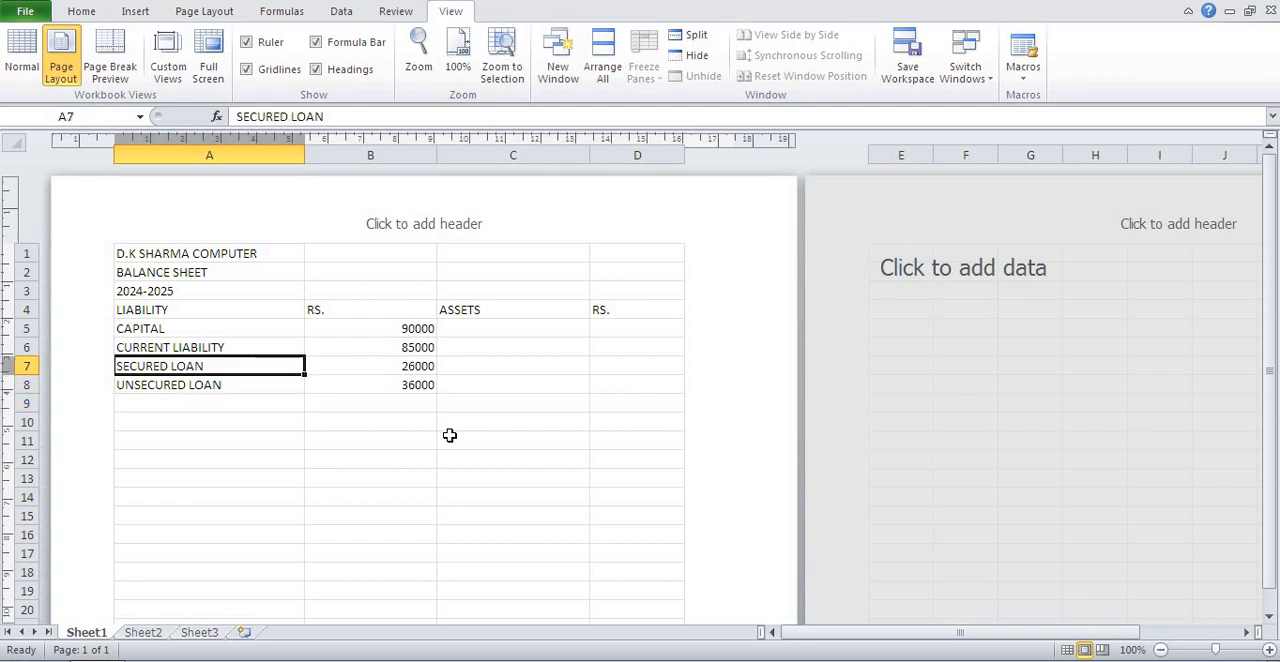
key(Down)
key(Down)
key(Up)
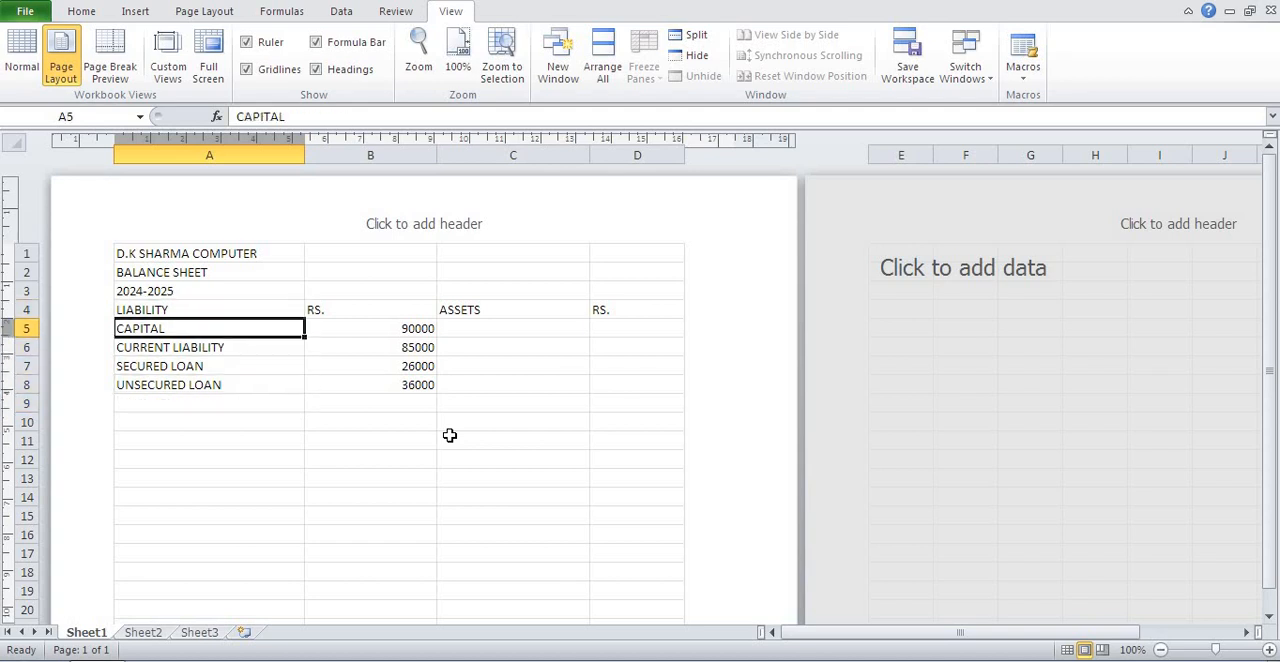
key(Right)
key(Right)
key(Right)
key(Left)
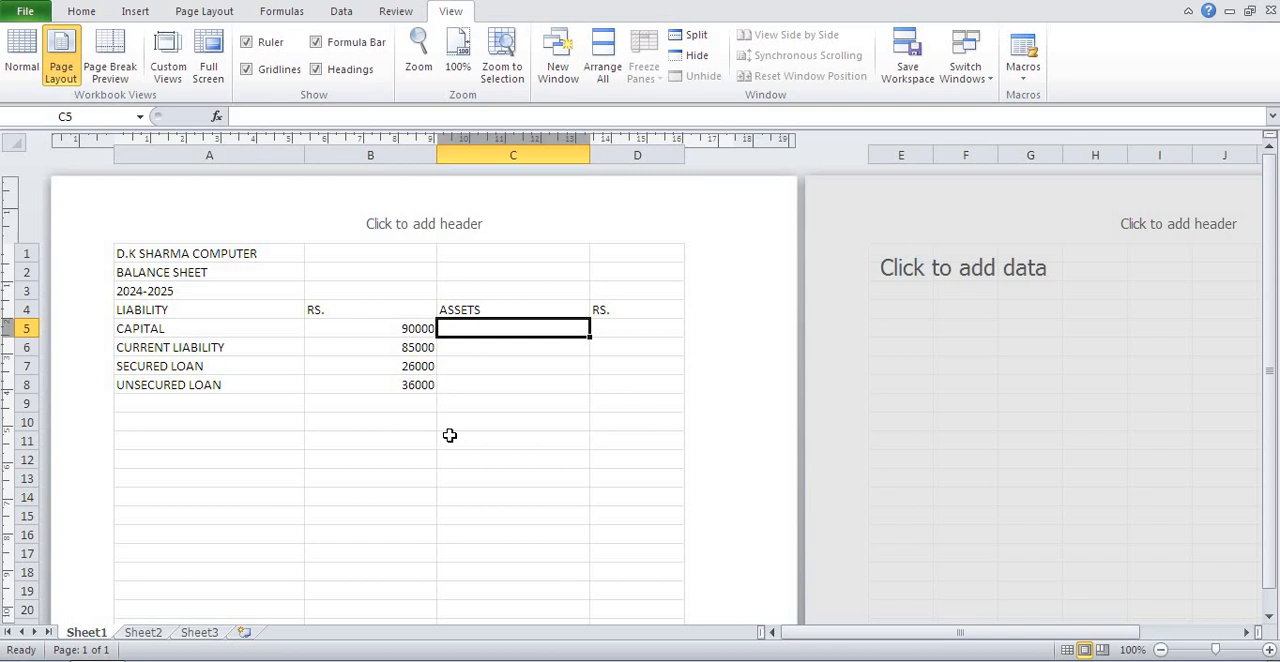
text(FIXE)
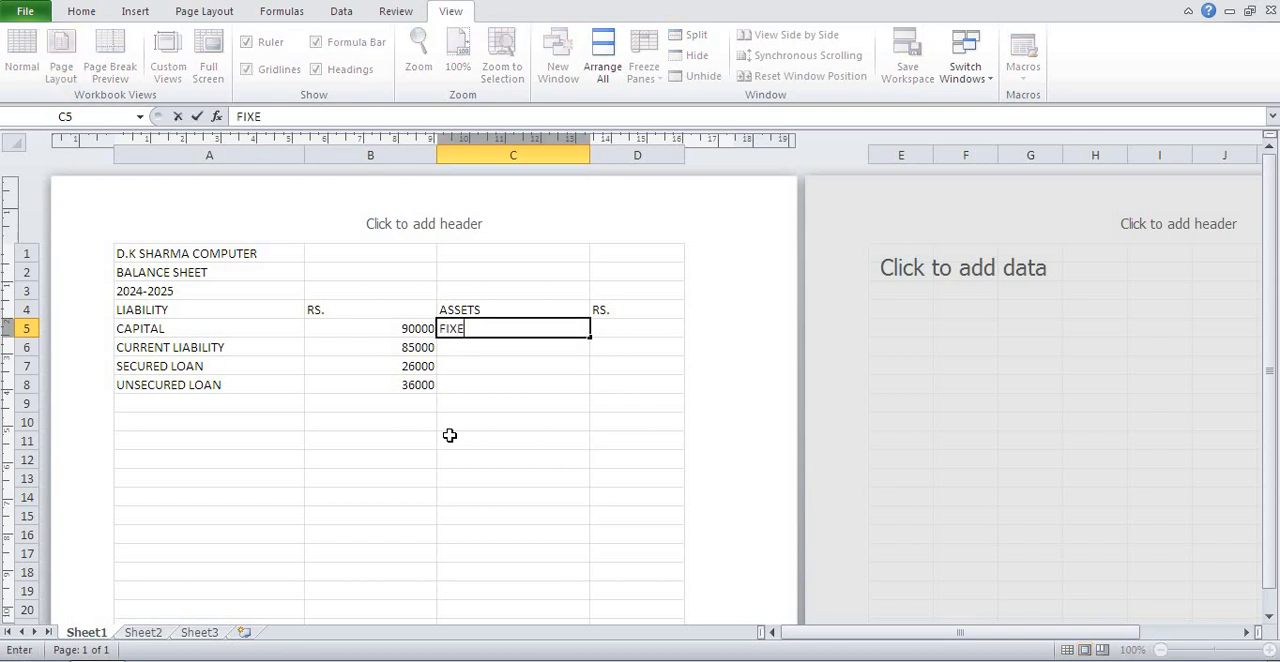
text(D ASSETS)
key(Tab)
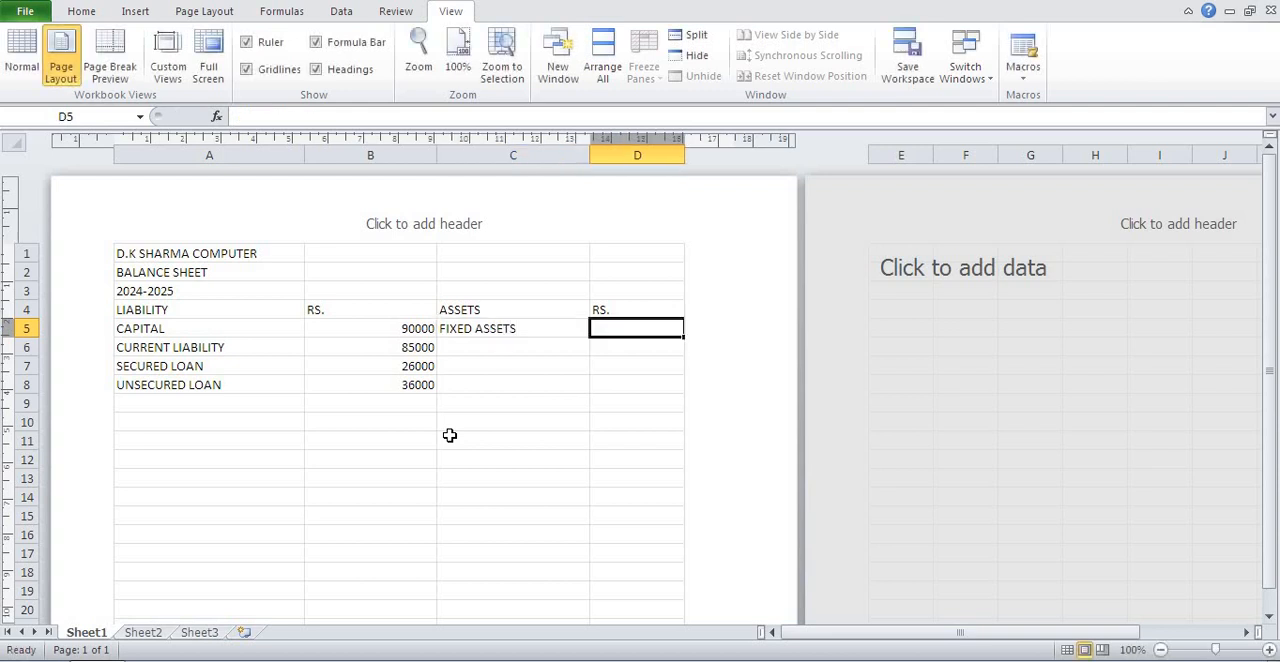
text(69)
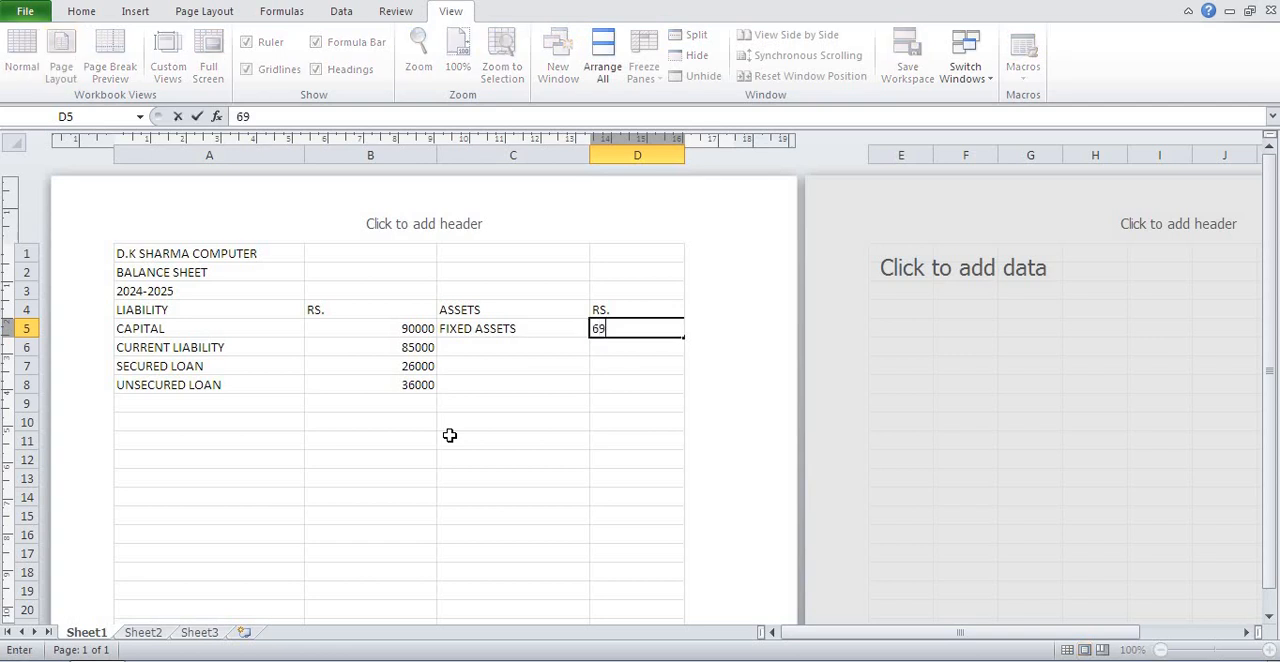
text(000)
key(Return)
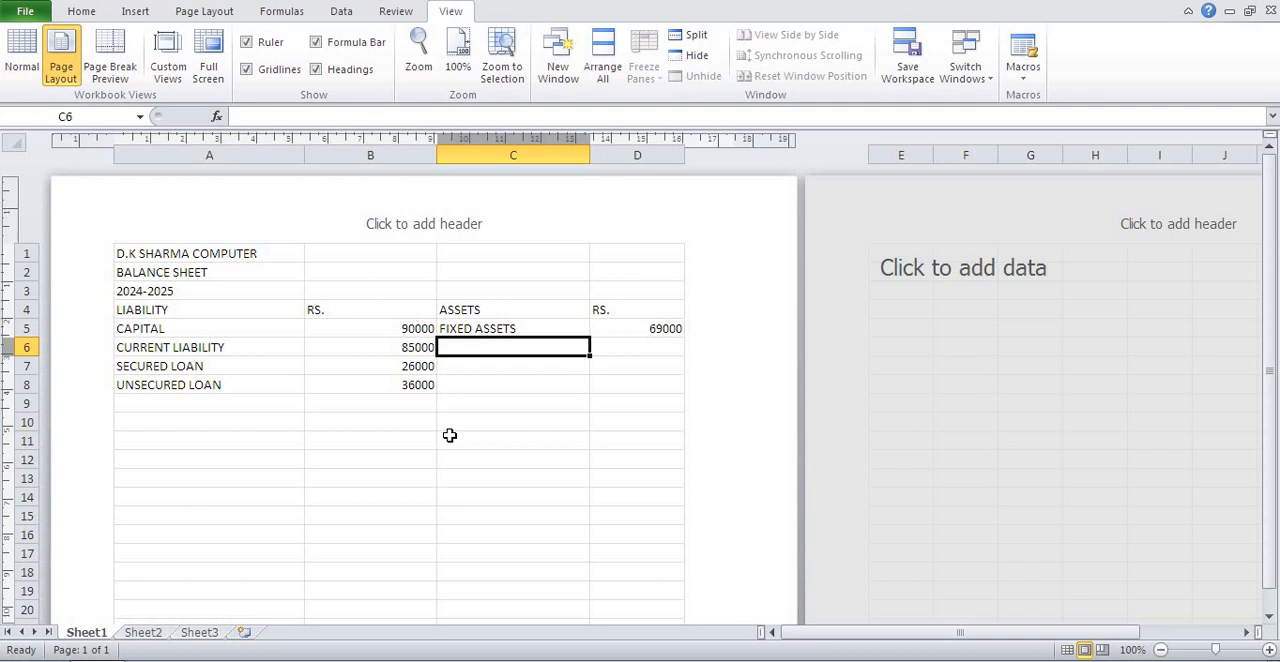
Enter the asset LOAN & ADV. in C6 with the amount 100000 in D6.
text(LOAN )
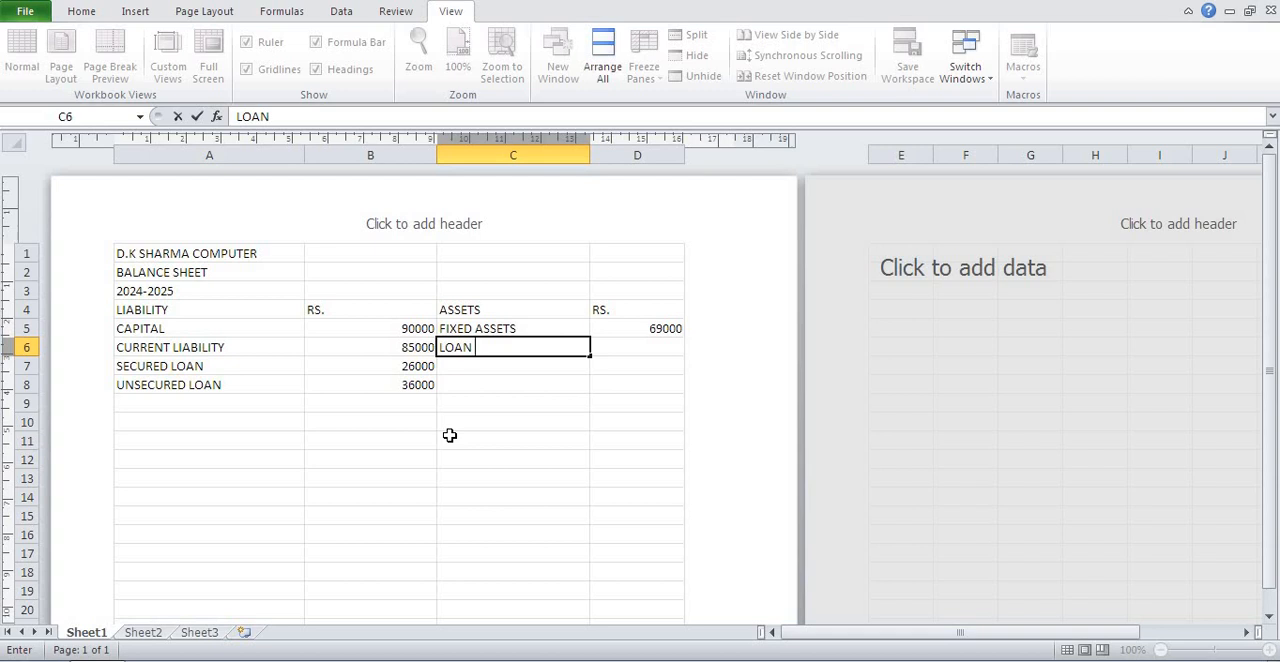
text(& ADV.)
key(Tab)
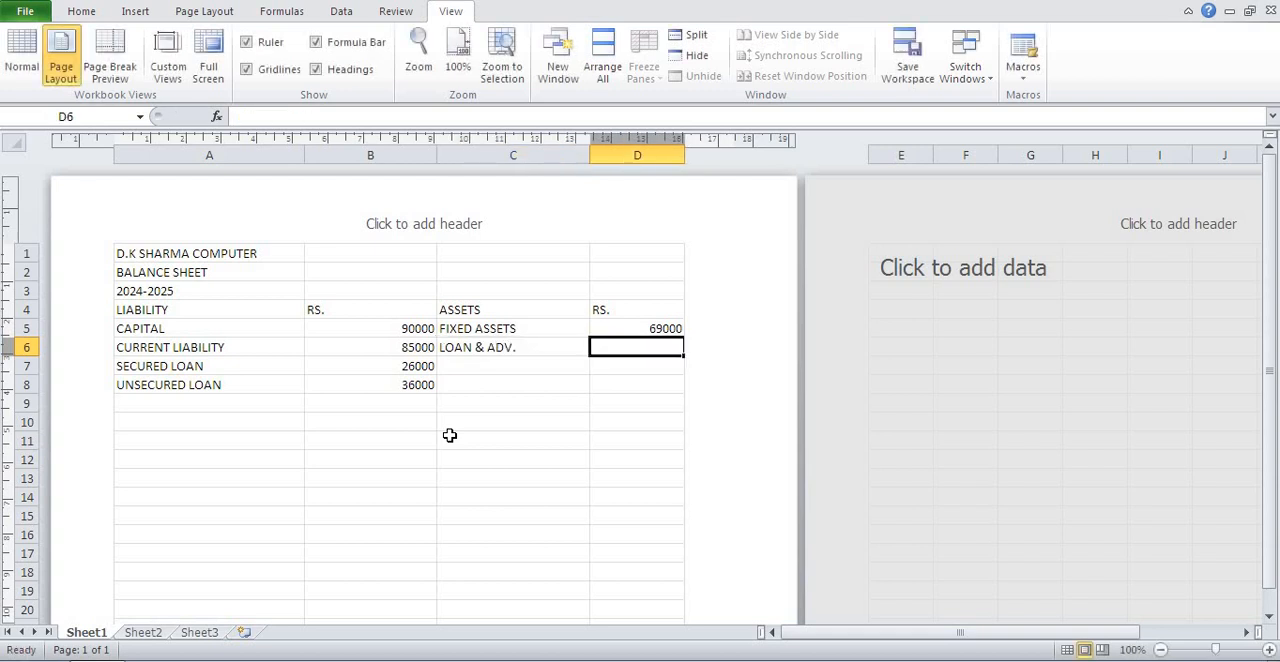
text(100000)
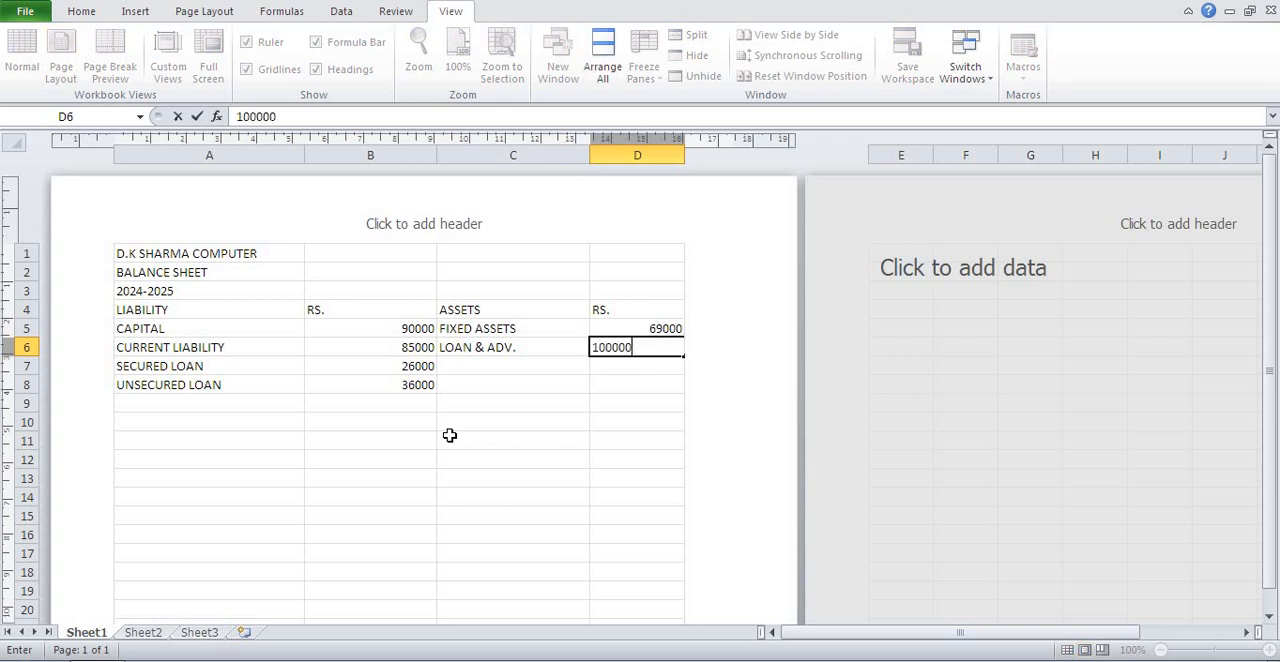
key(Return)
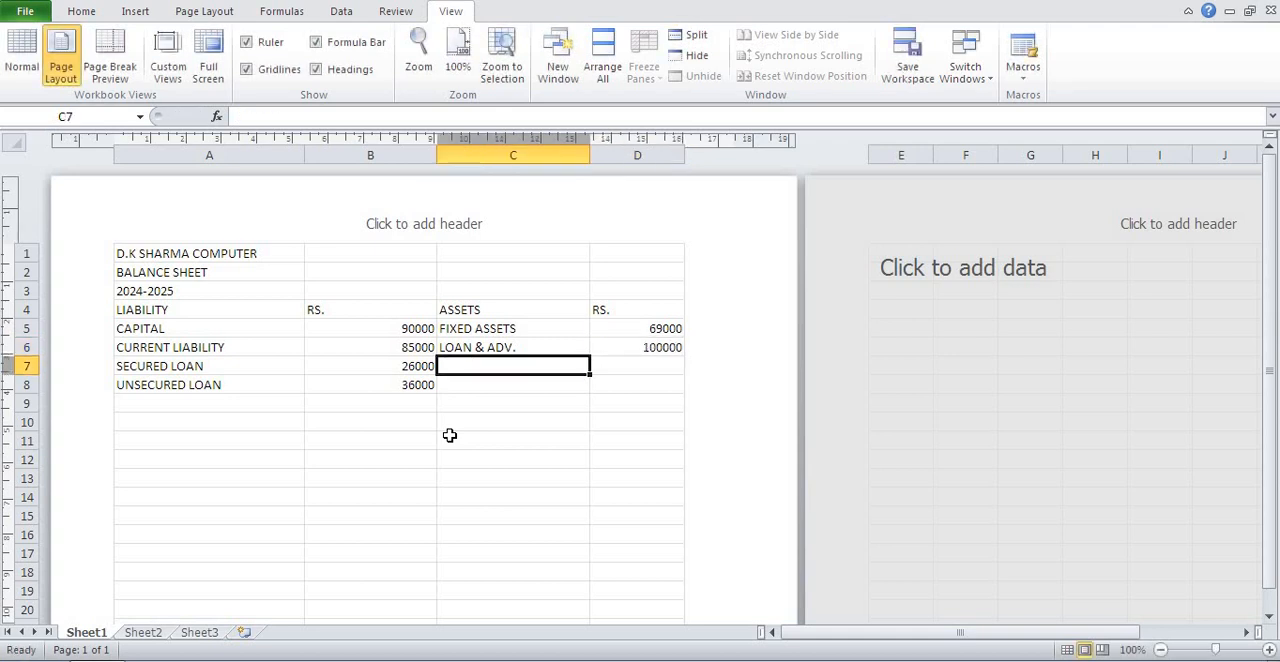
Enter the asset INVESTMENT in C7 with the amount 65000 in D7.
text(IN)
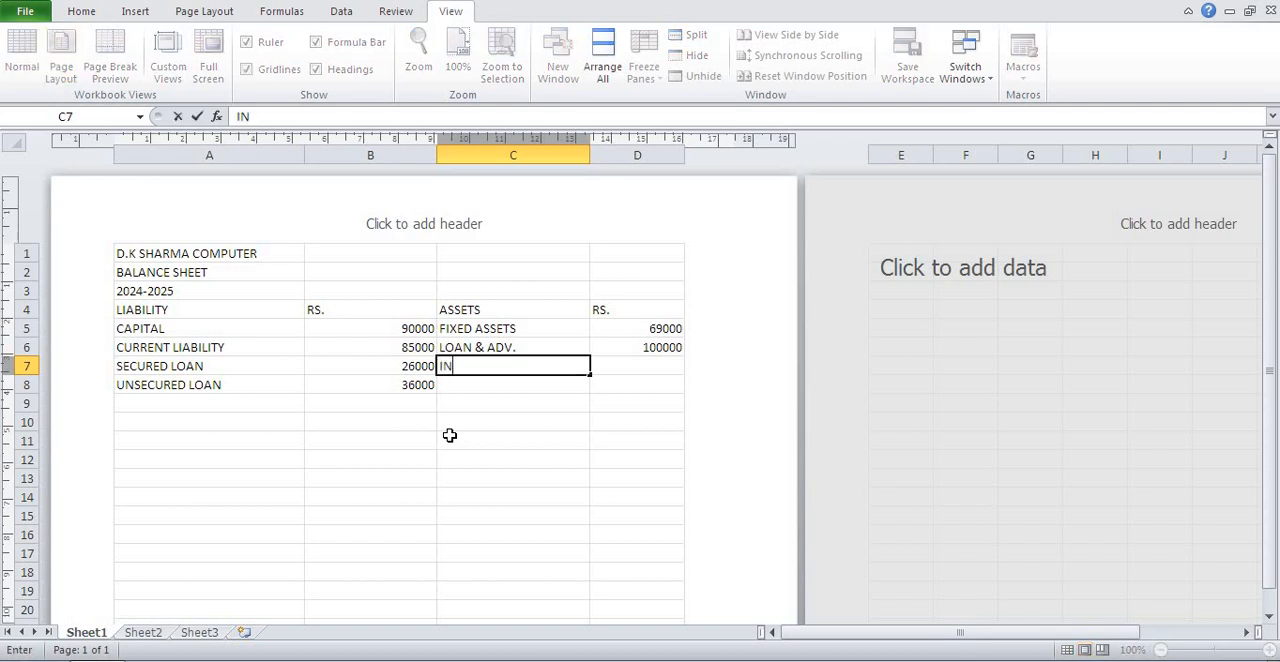
text(VESTMENT)
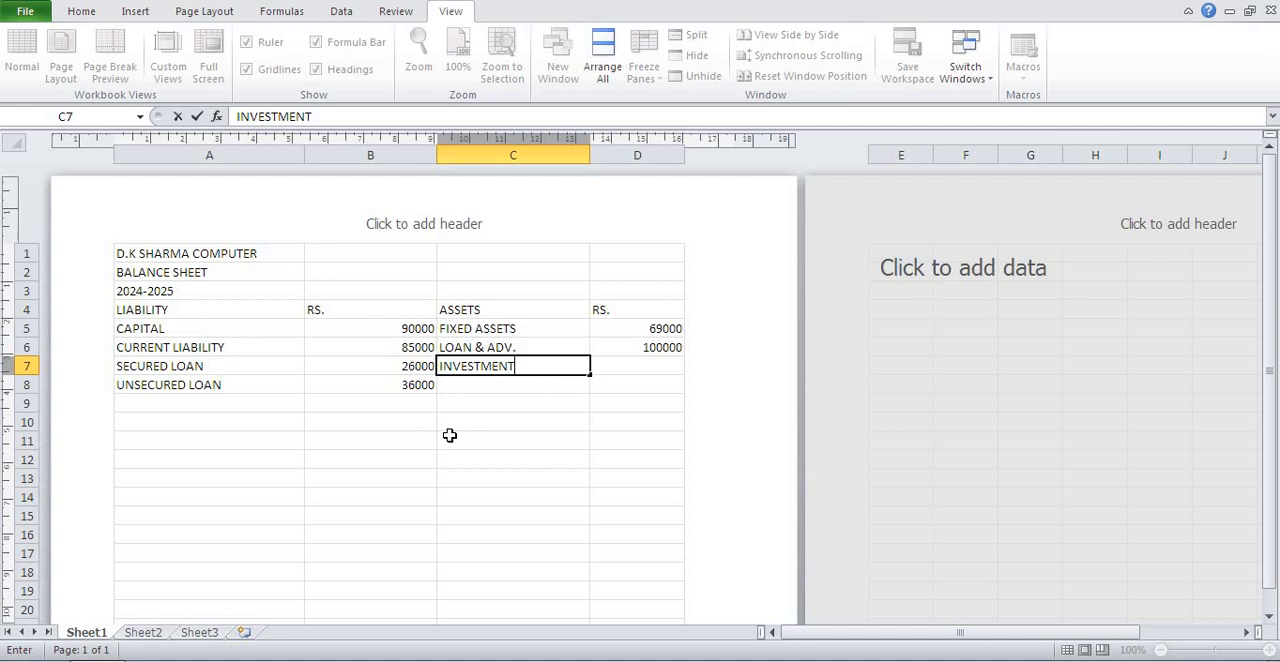
key(Tab)
text(6)
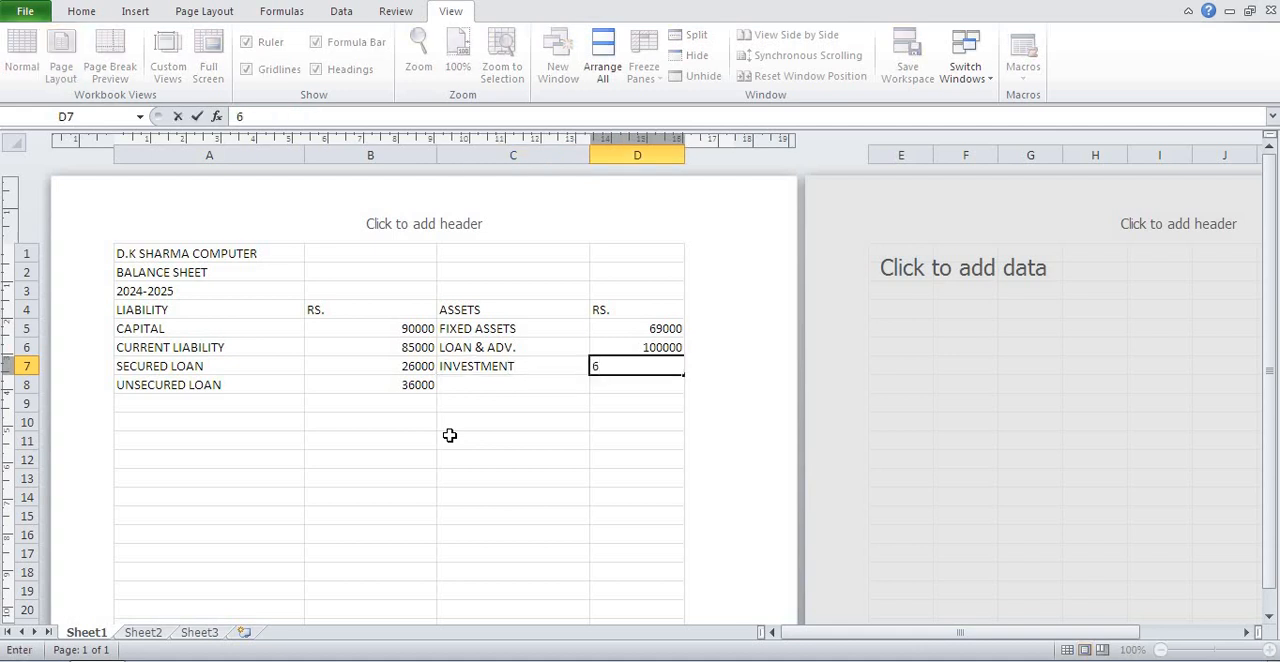
text(5000)
key(Return)
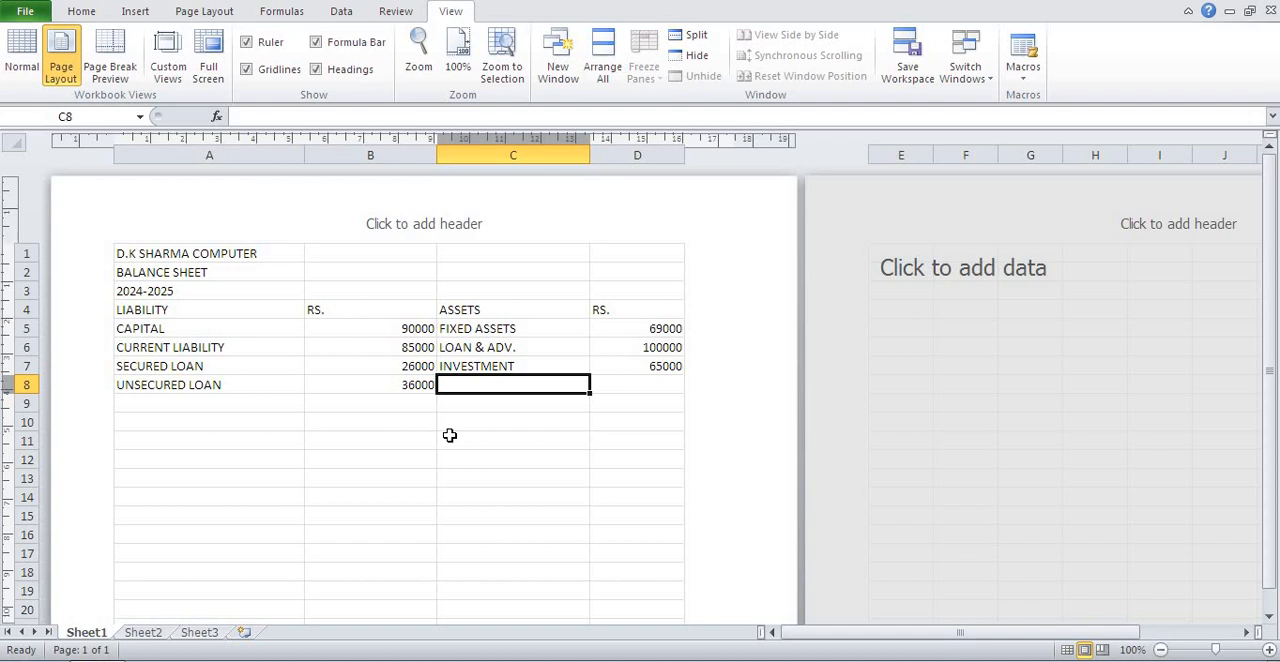
Enter the asset CURRENT ASSETS in C8 with the amount 95000 in D8.
text(CURRE)
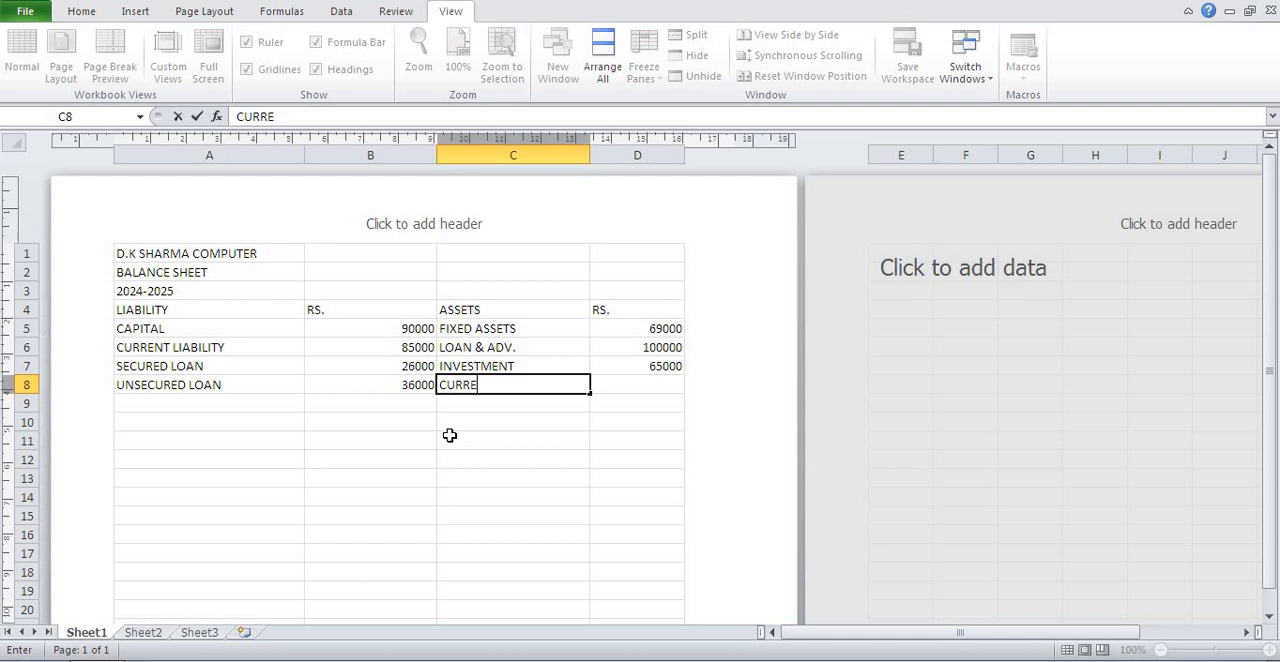
text(NT ASSETS)
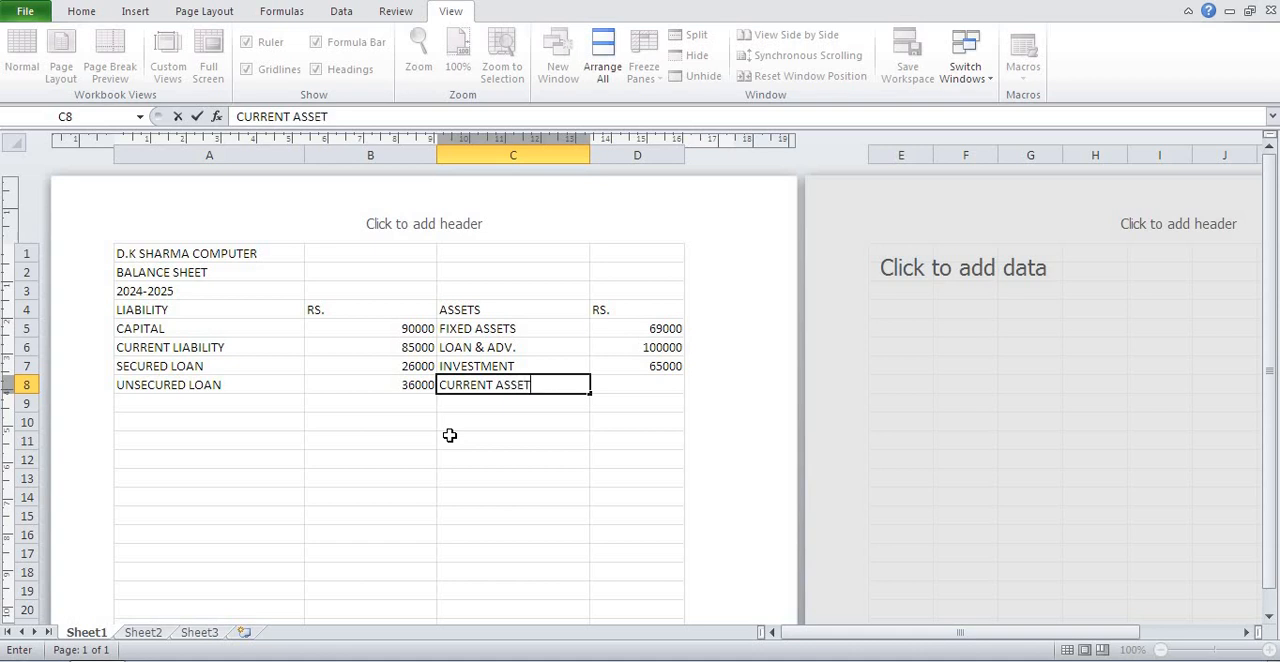
key(Tab)
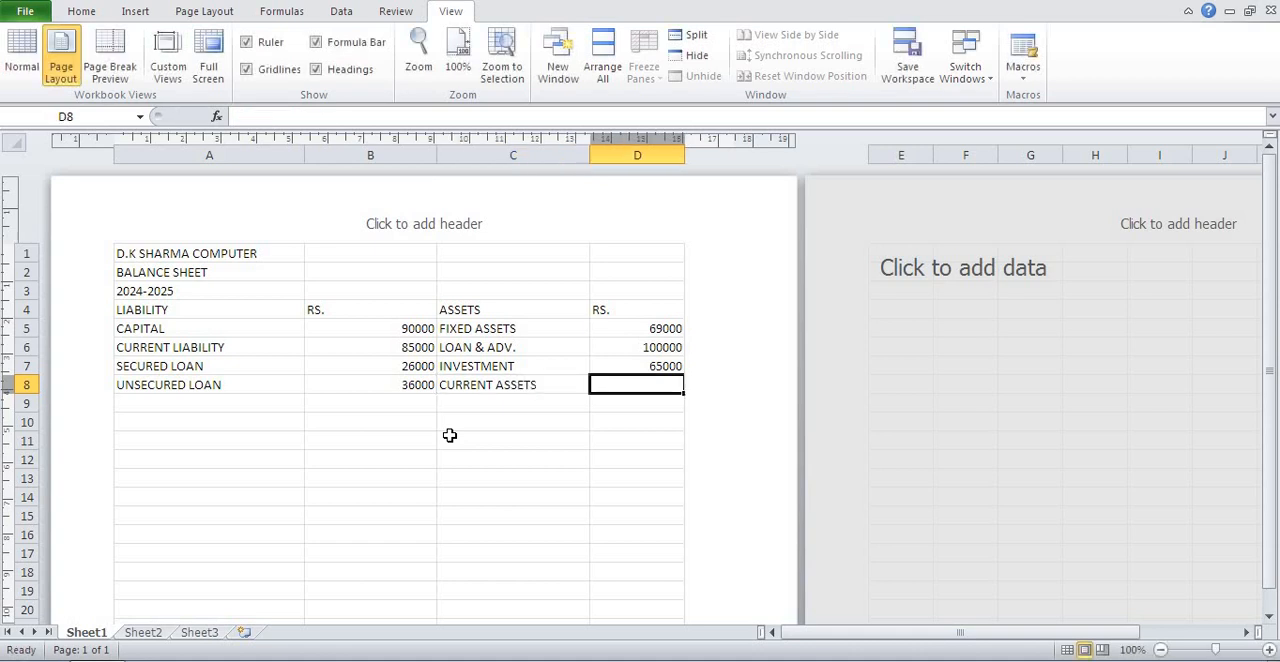
text(95000)
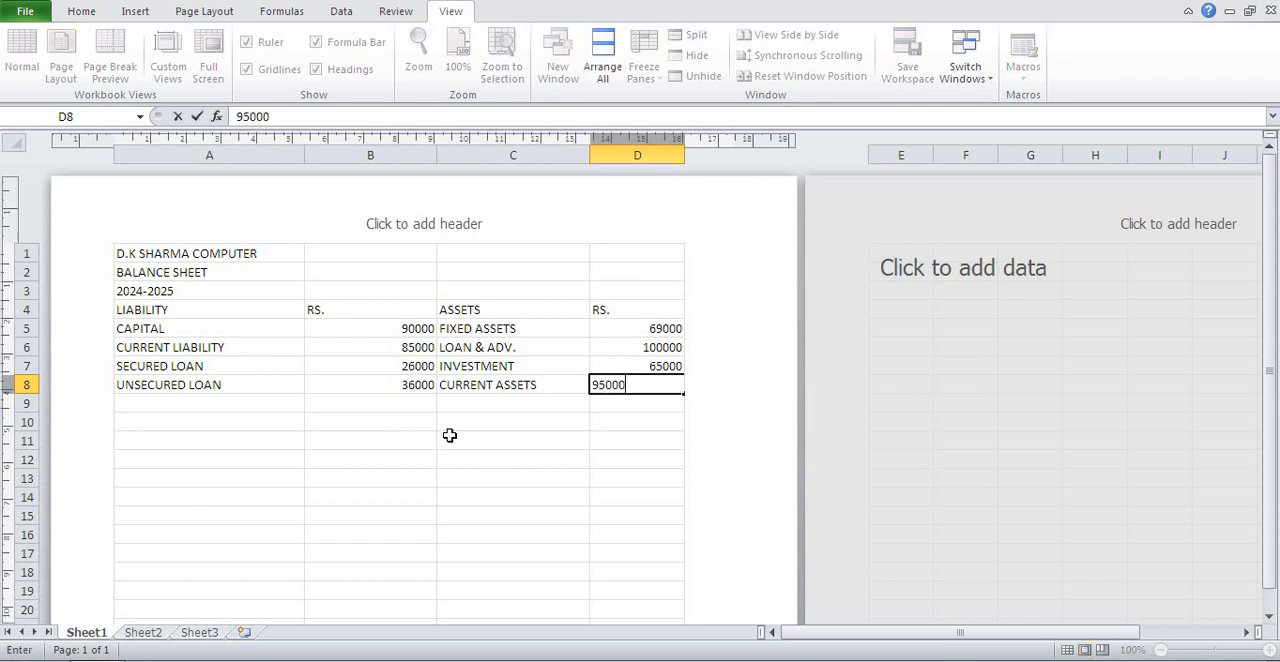
key(Return)
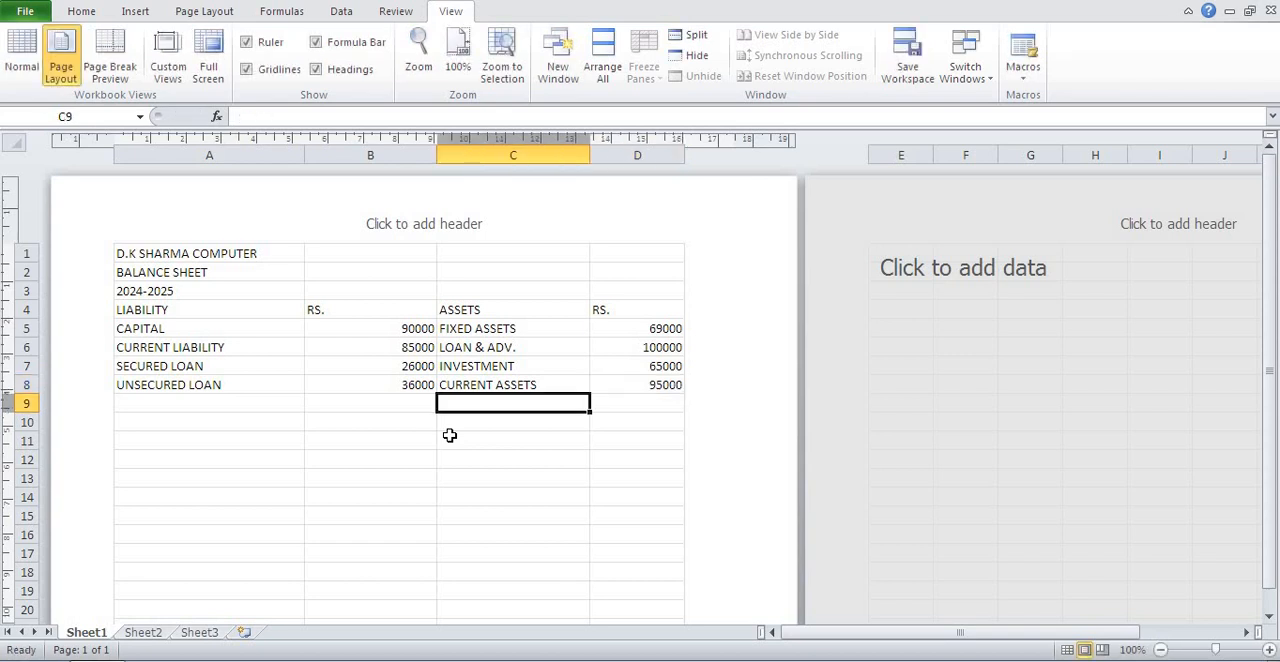
Review the liability entries and their amounts row by row from CAPITAL to UNSECURED LOAN.
key(Up)
key(Up)
key(Up)
key(Up)
key(Up)
key(Left)
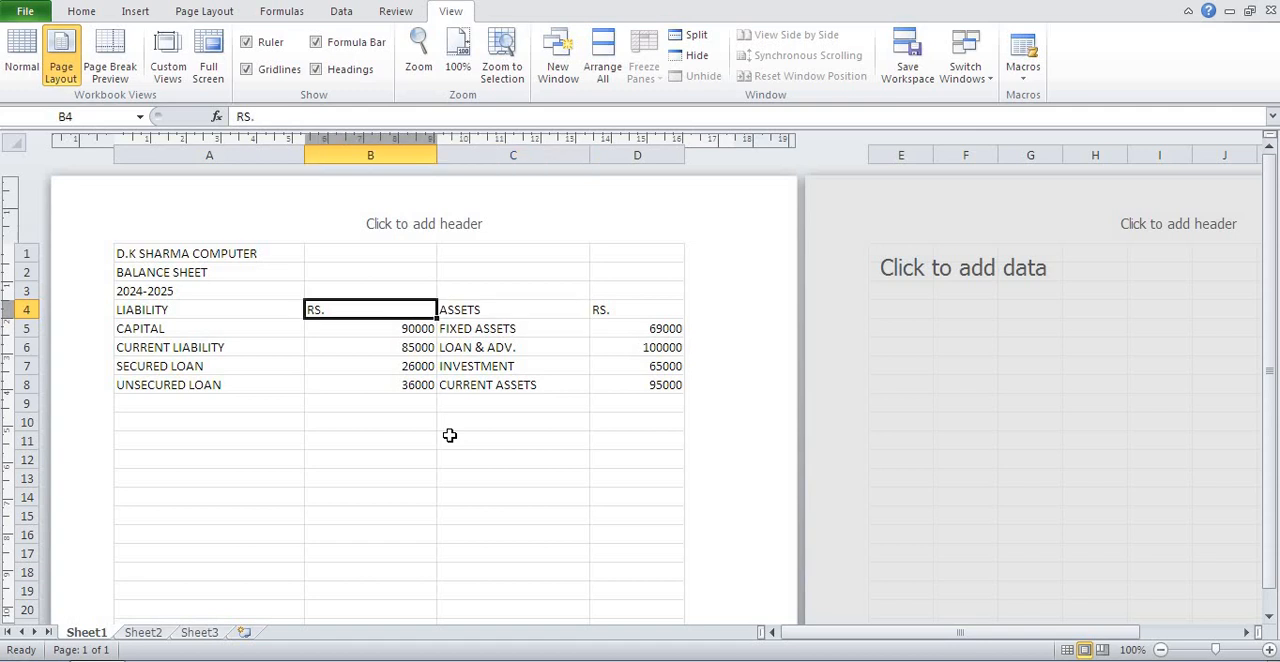
key(Left)
key(Right)
key(Down)
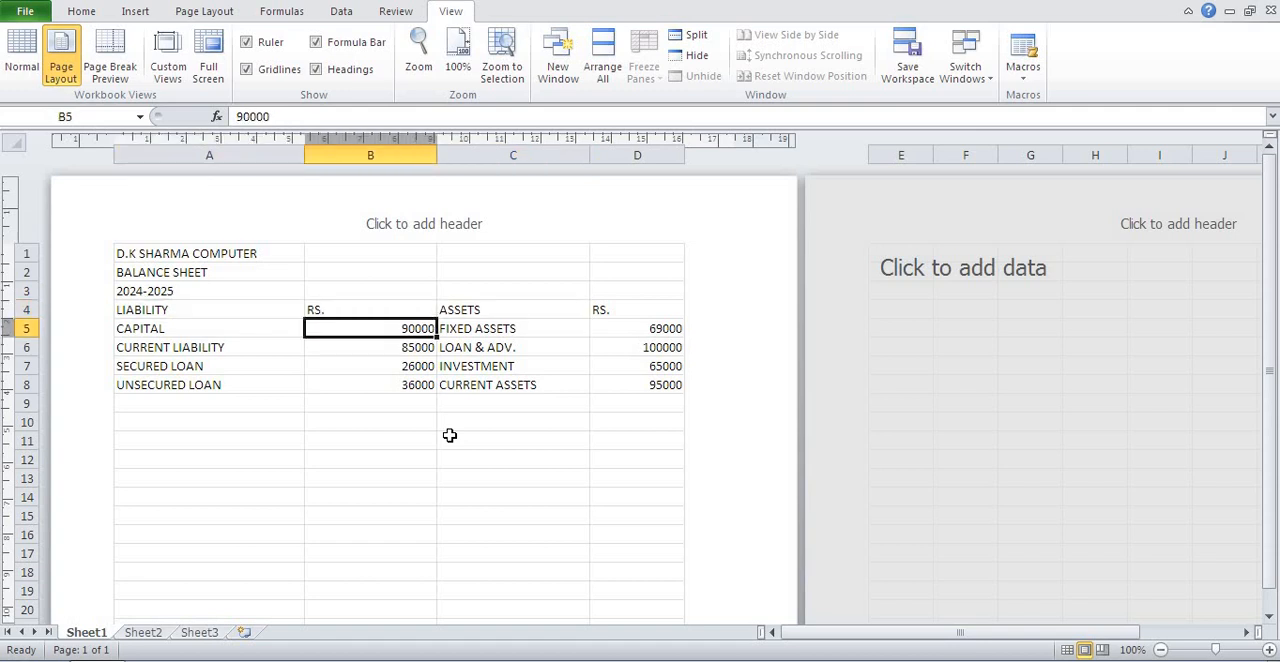
key(Left)
key(Right)
key(Down)
key(Left)
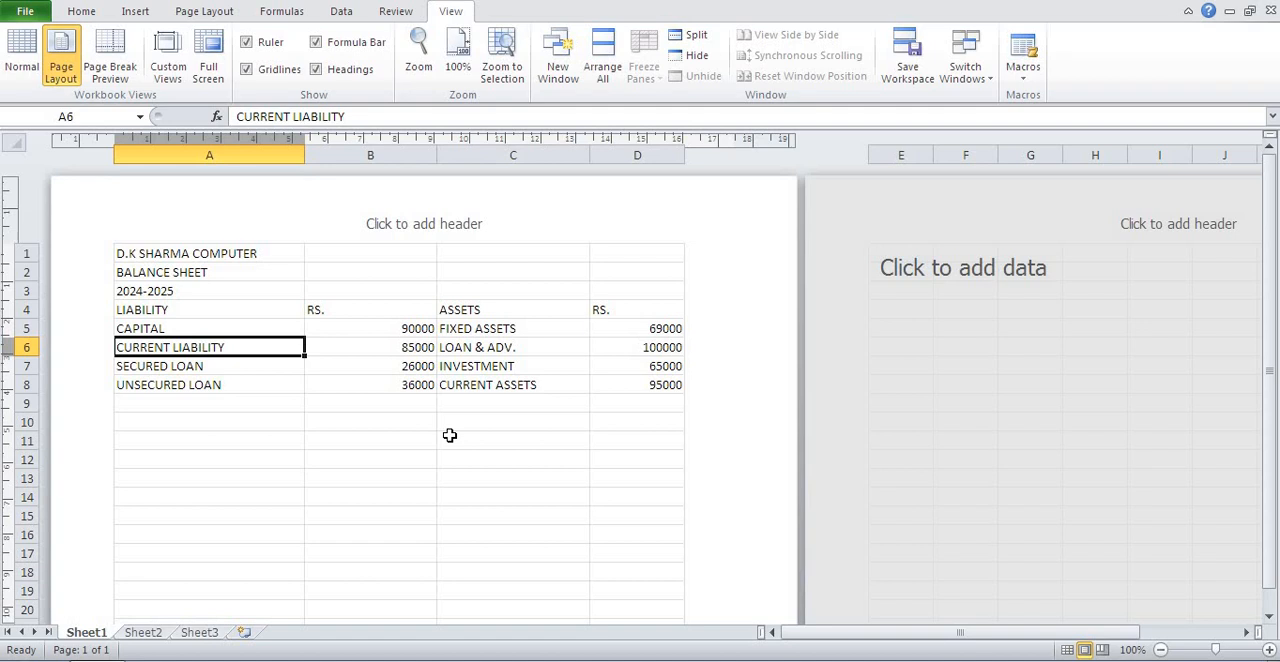
key(Down)
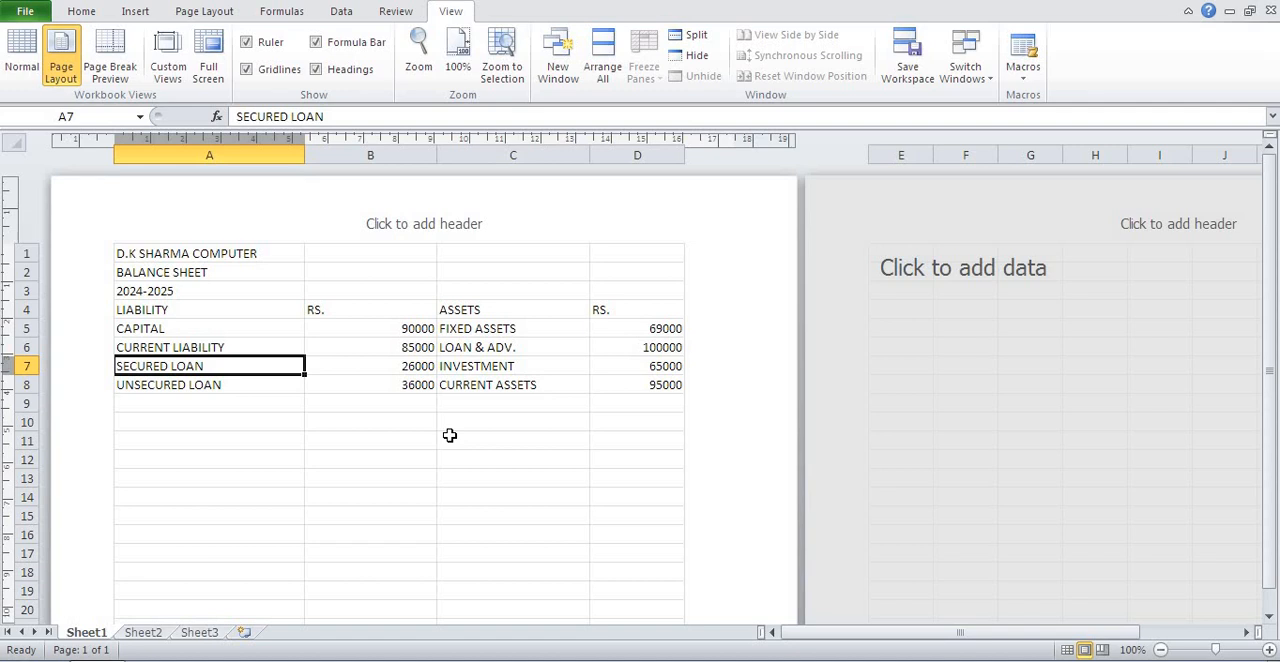
key(Right)
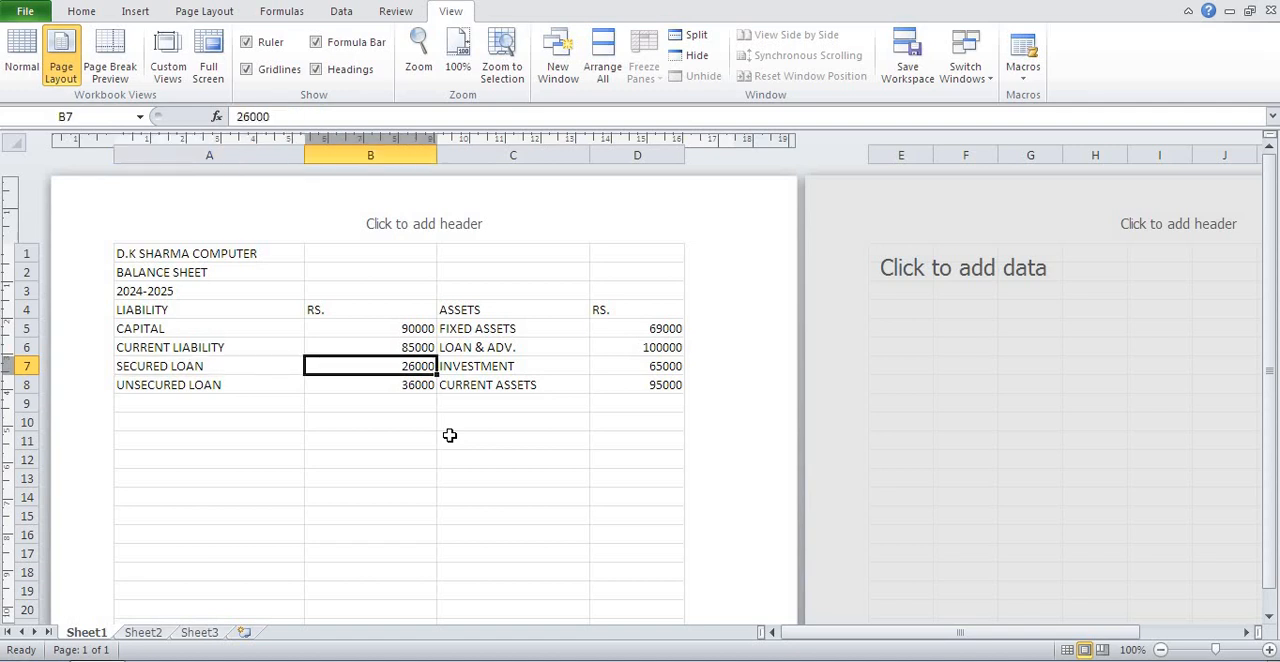
key(Down)
key(Left)
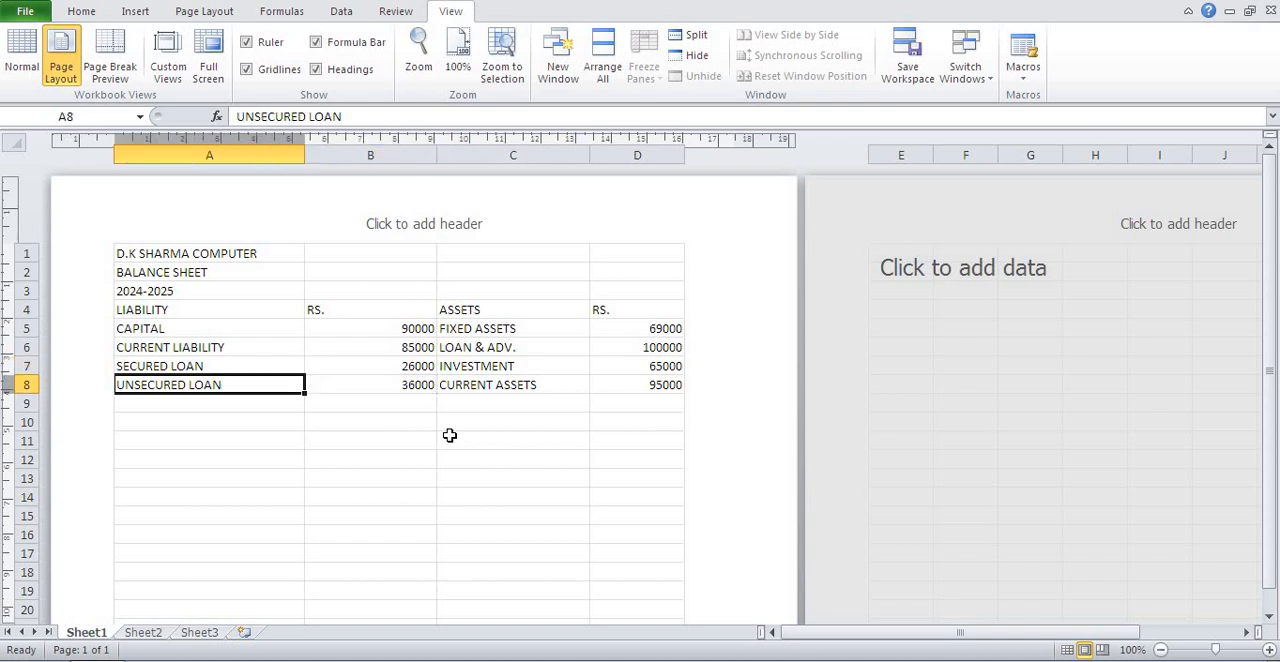
key(Right)
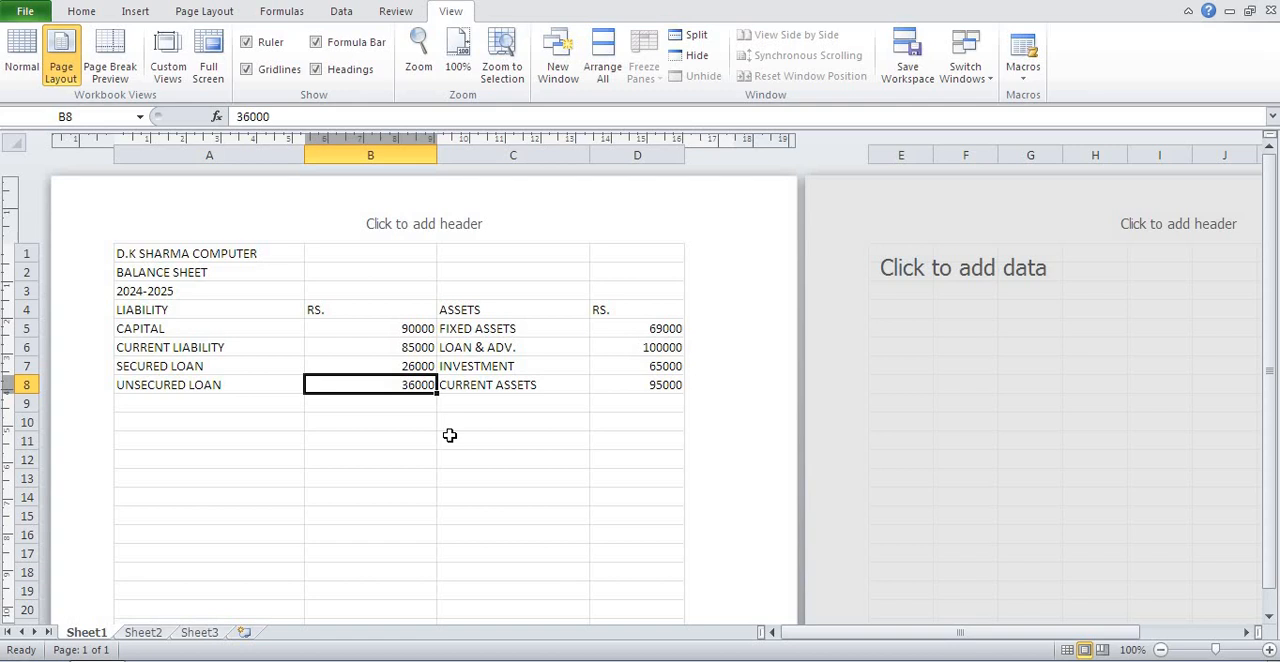
Review the asset entries and their amounts row by row from FIXED ASSETS to CURRENT ASSETS.
key(Right)
key(Up)
key(Up)
key(Up)
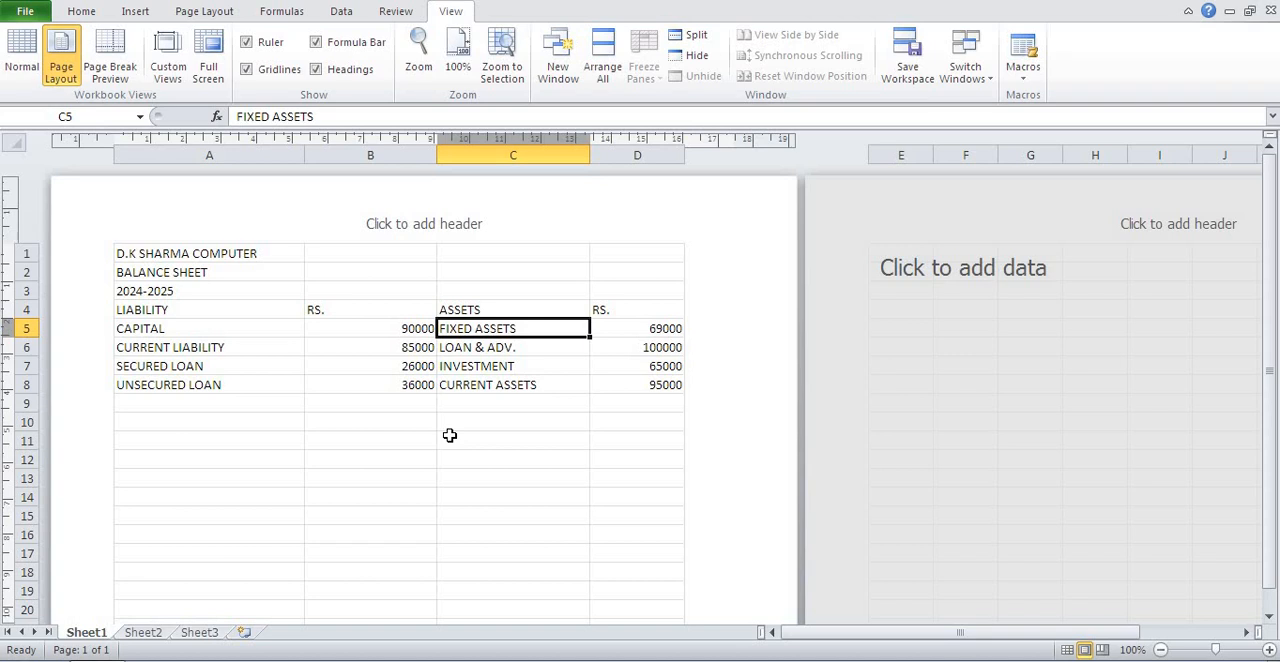
key(Right)
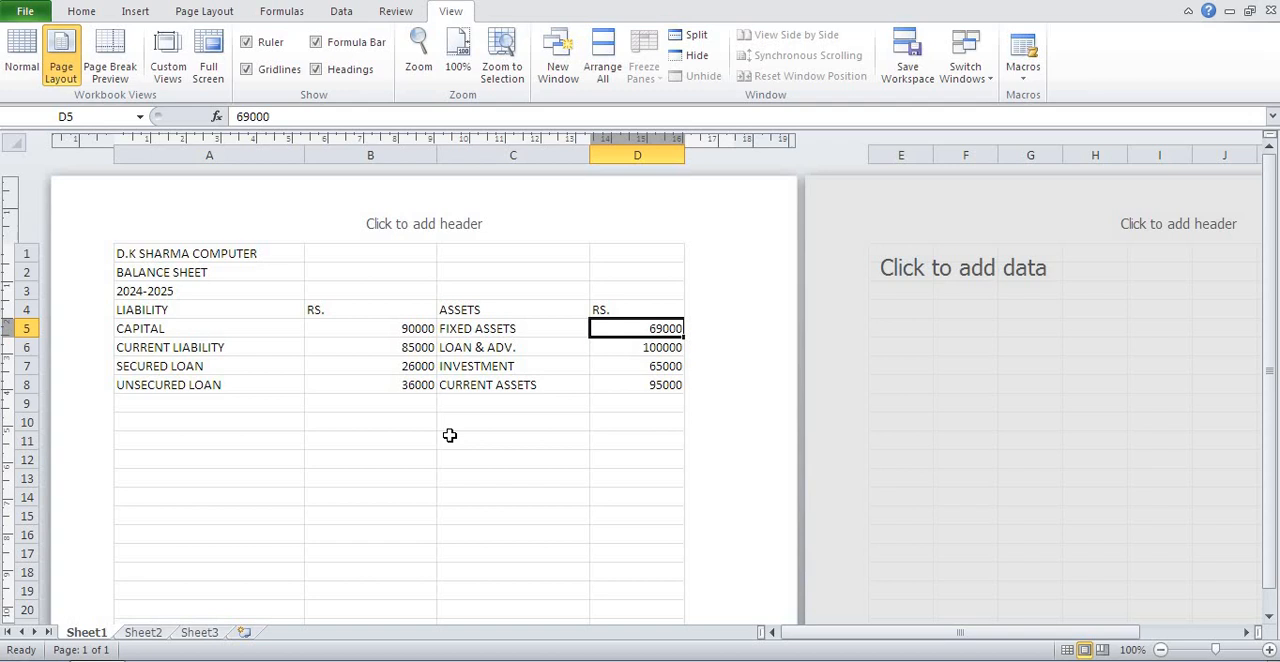
key(Down)
key(Left)
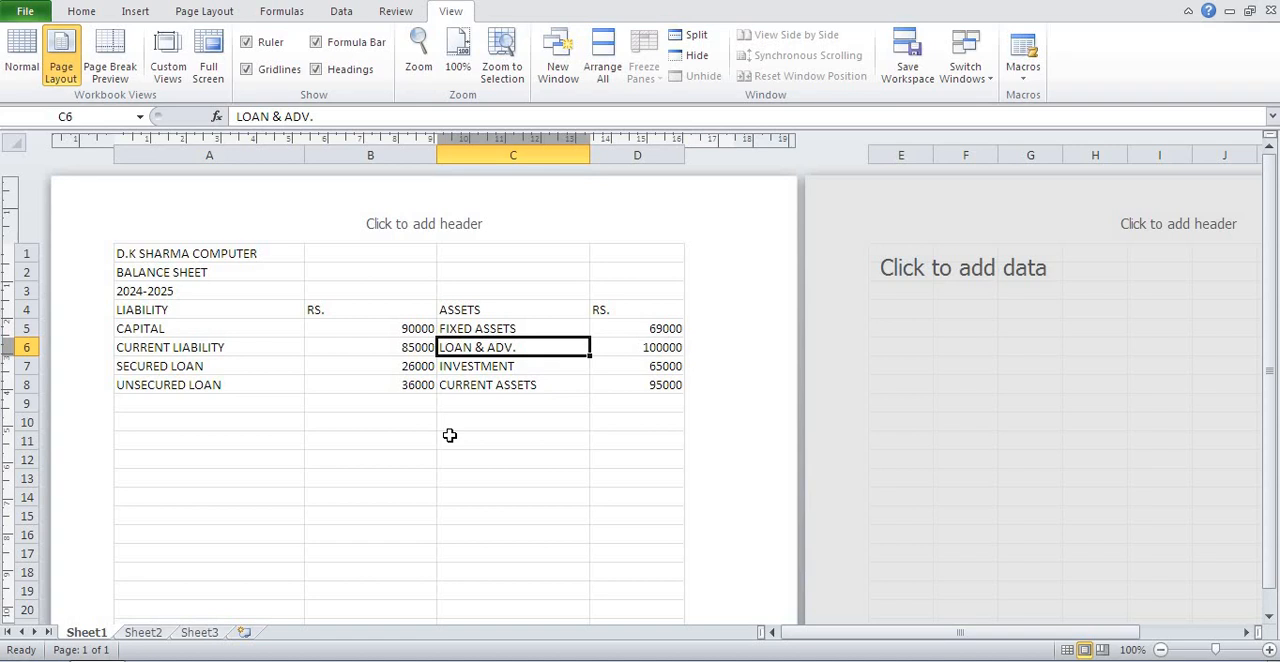
key(Right)
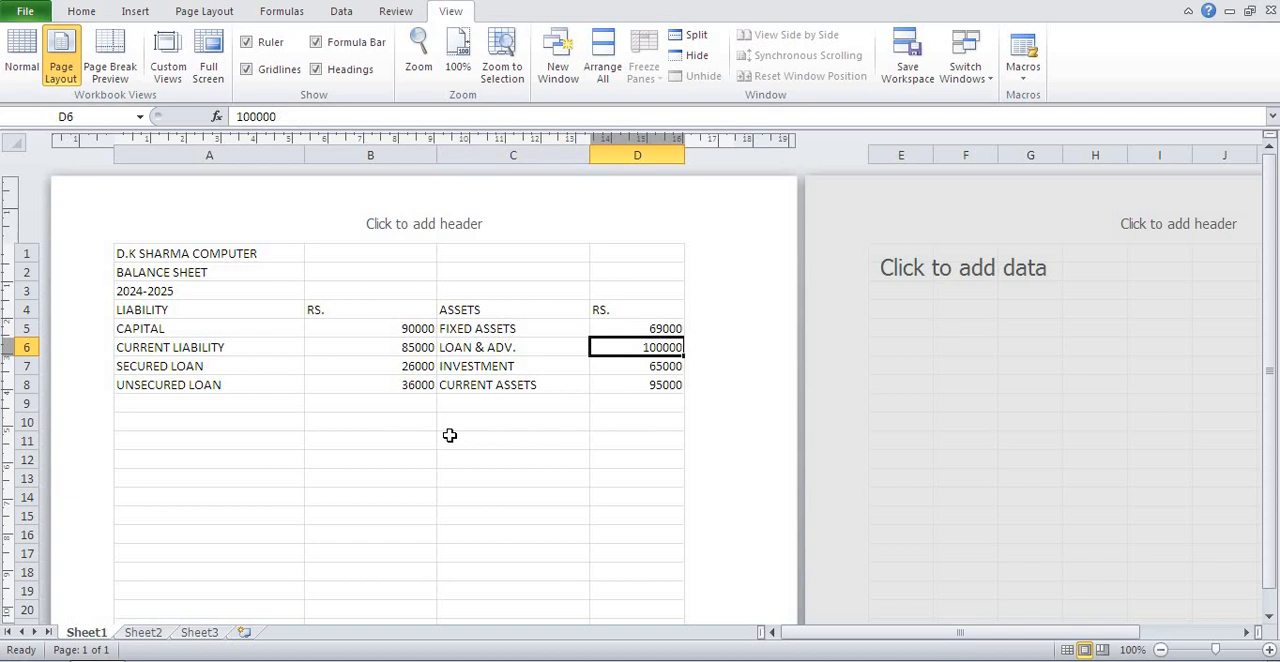
key(Down)
key(Left)
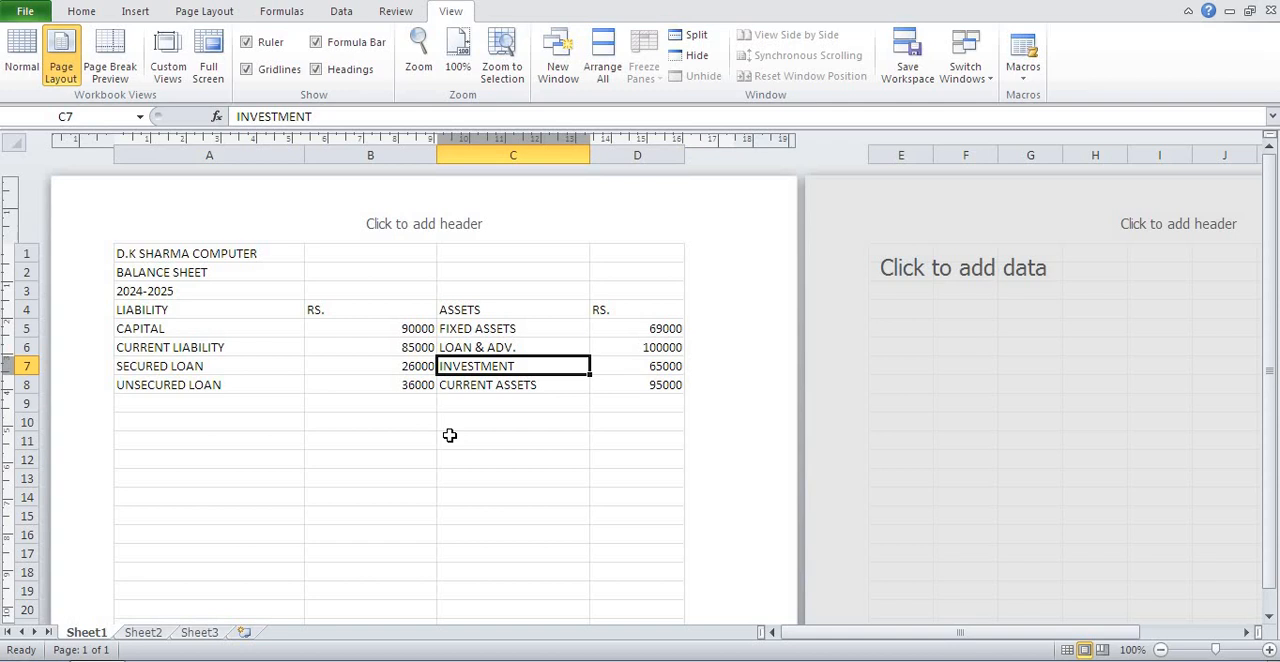
key(Right)
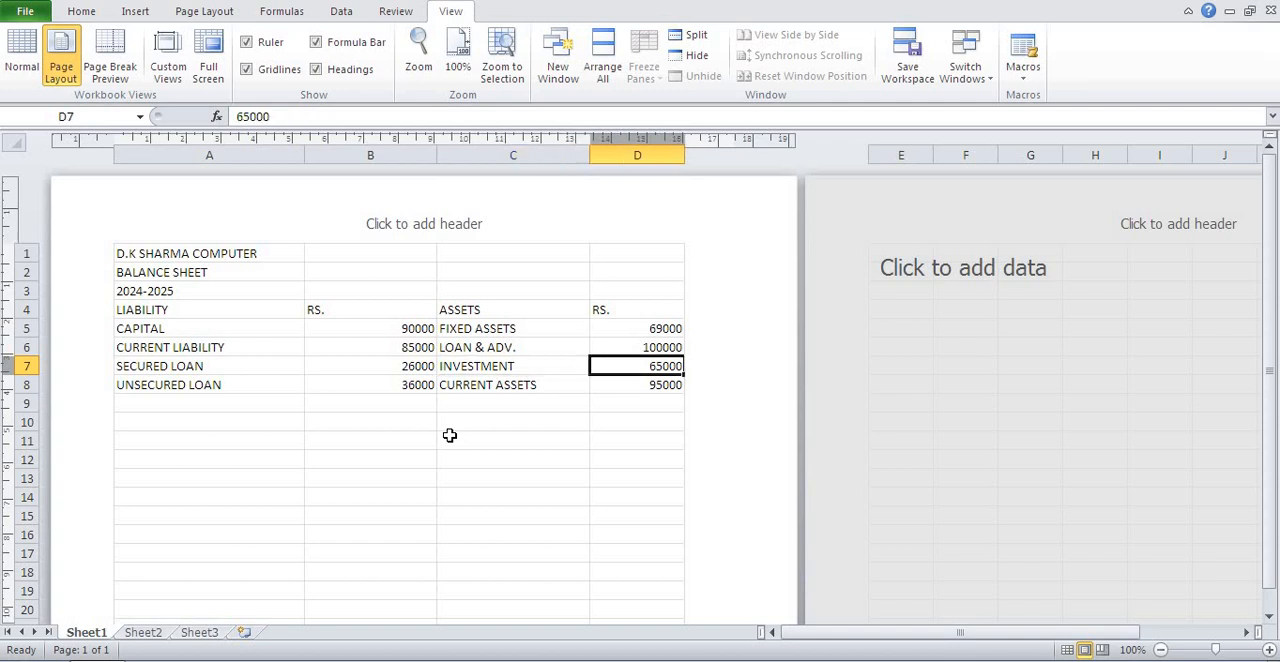
key(Left)
key(Right)
key(Down)
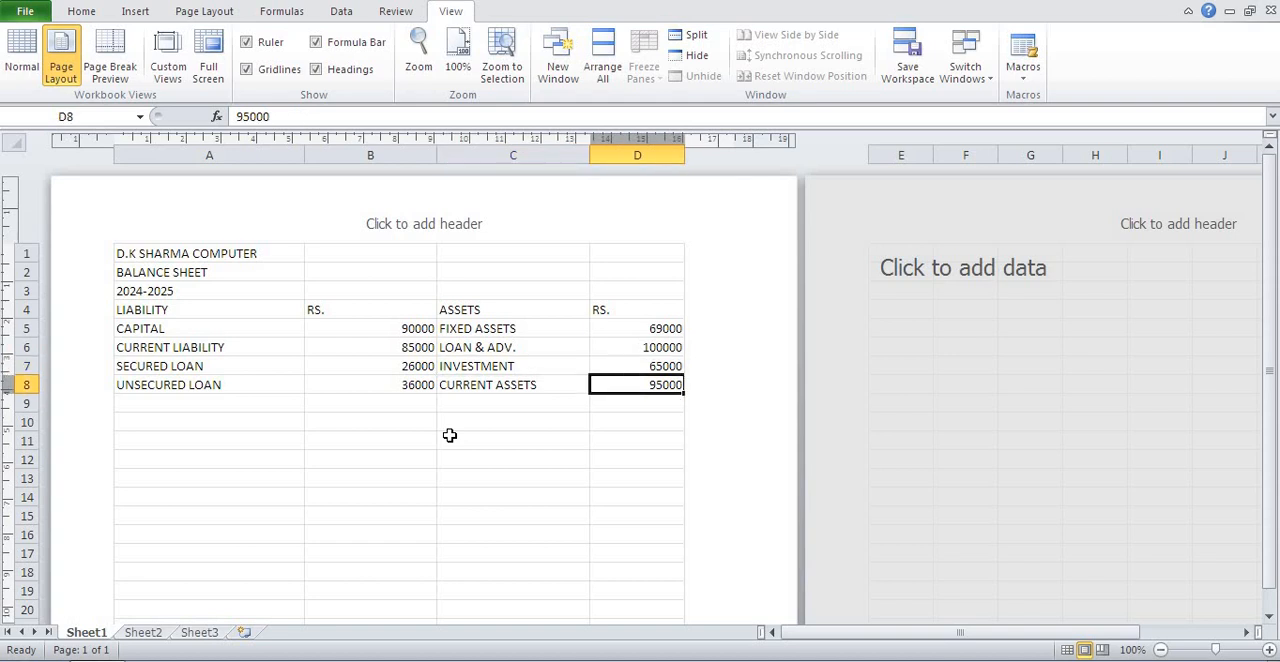
key(Left)
key(Right)
key(Down)
key(Up)
key(Down)
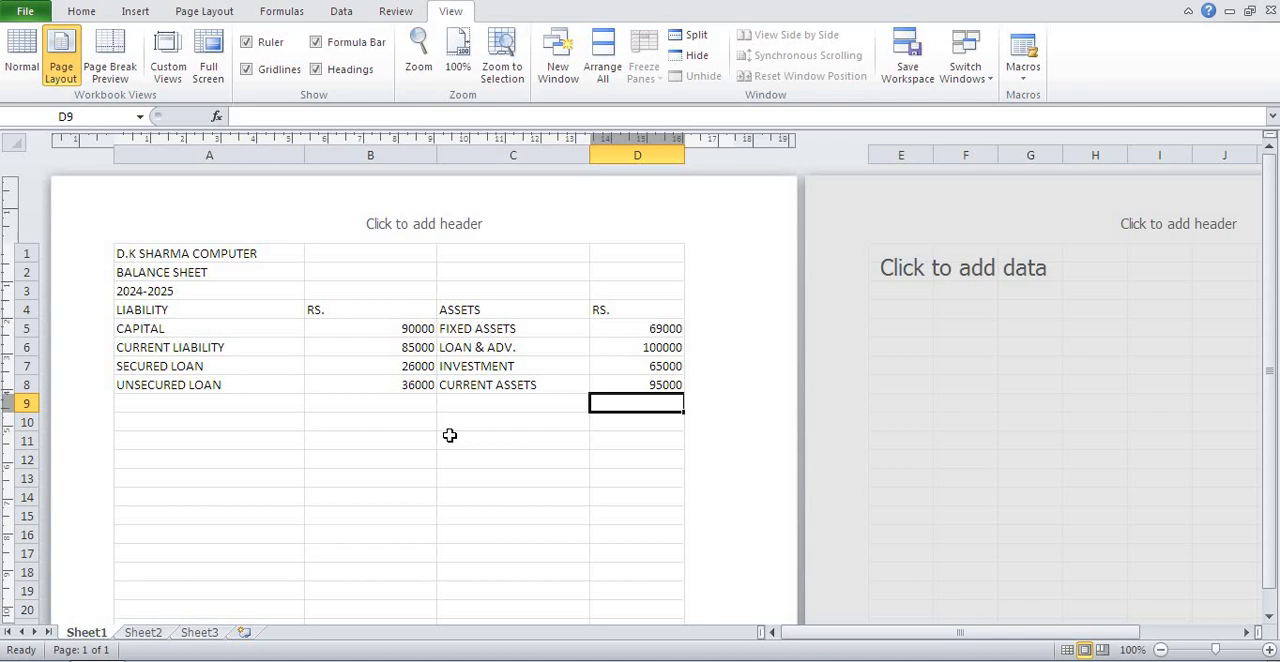
Total the asset amounts D5:D8 in D9 and the liability amounts B5:B8 in B9 with SUM.
key(alt+equal)
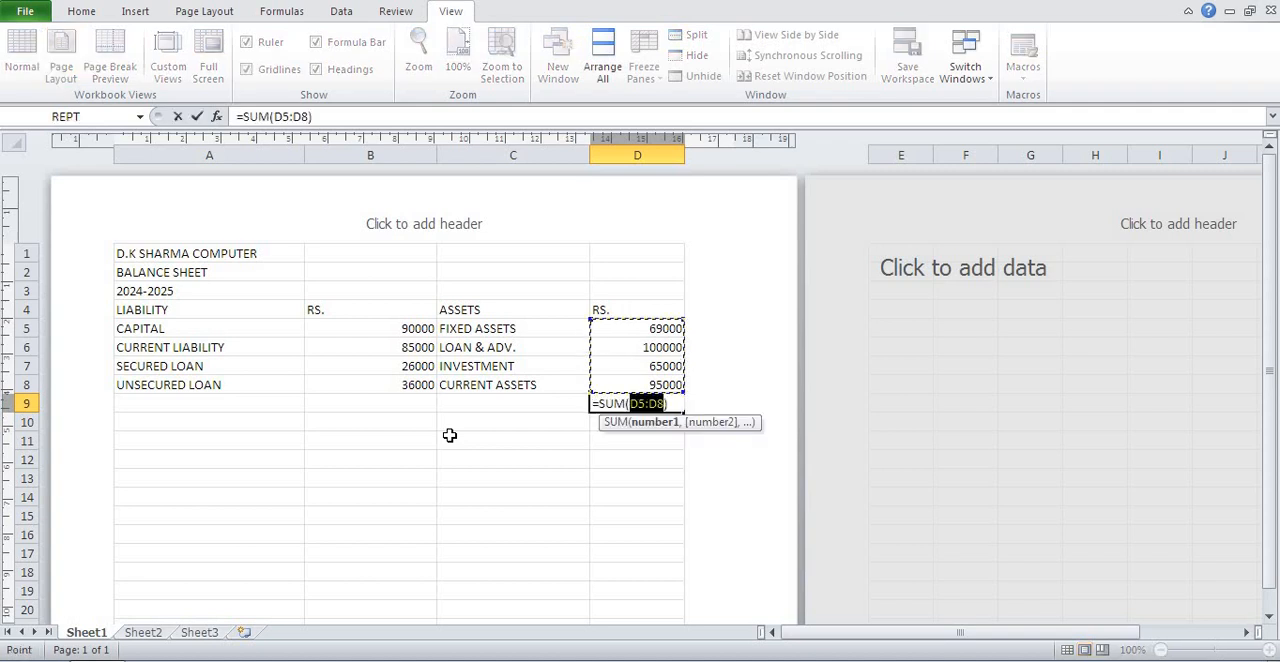
key(Return)
key(Left)
key(Left)
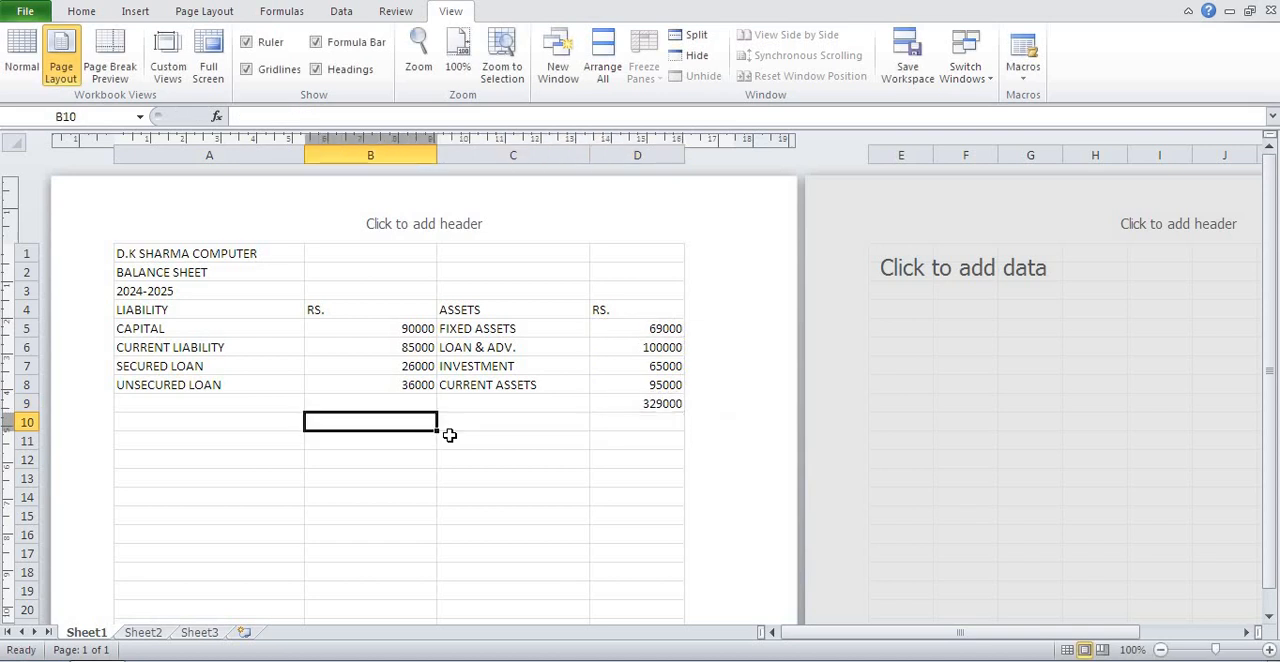
key(Up)
key(alt+equal)
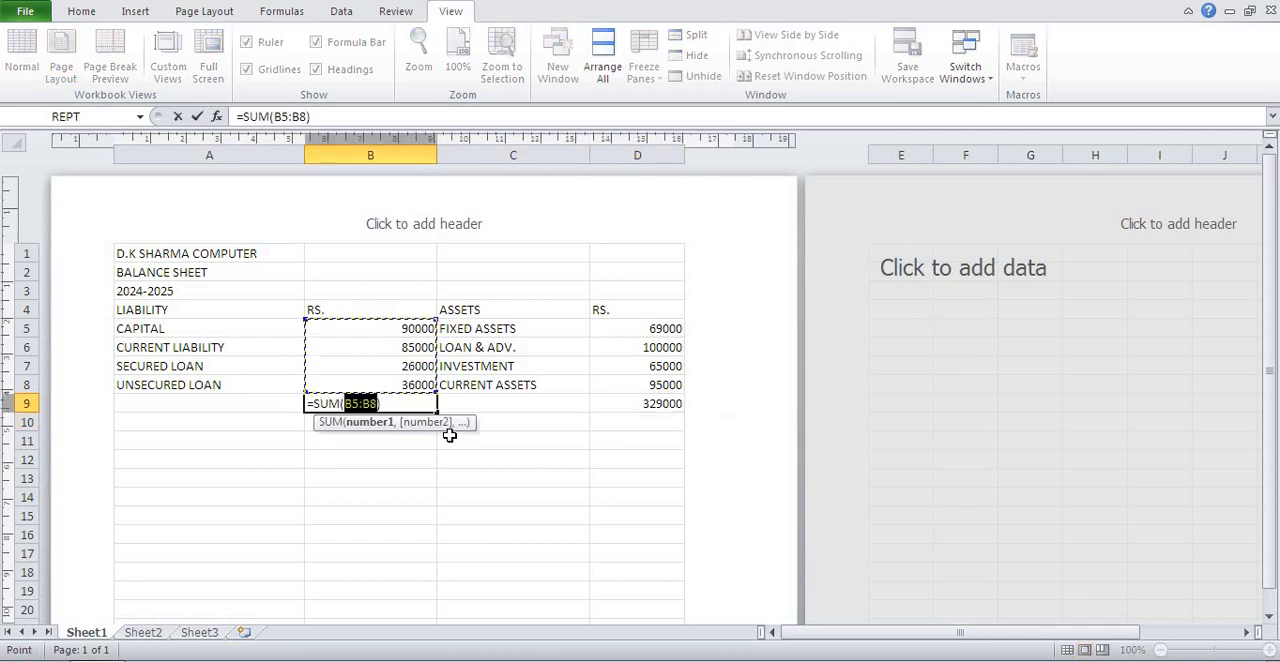
key(Return)
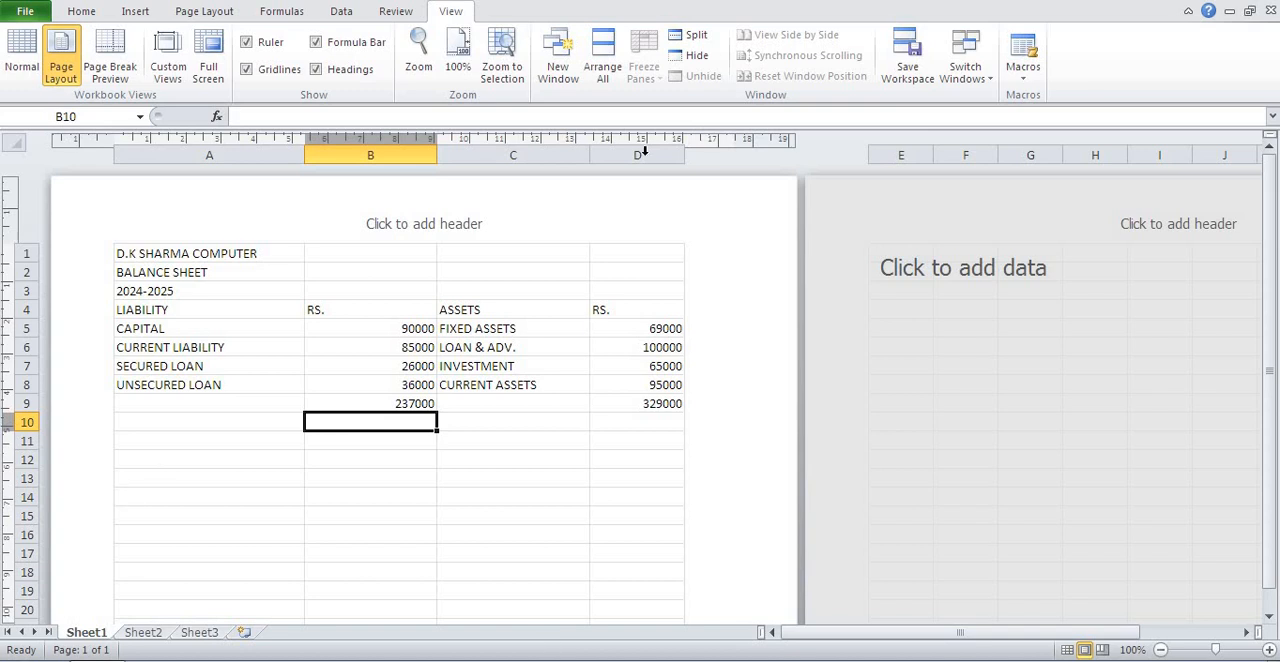
Format the title D.K SHARMA COMPUTER in bold italic 18 pt red, merged and centered across A1:D1.
drag(643, 254, 165, 250)
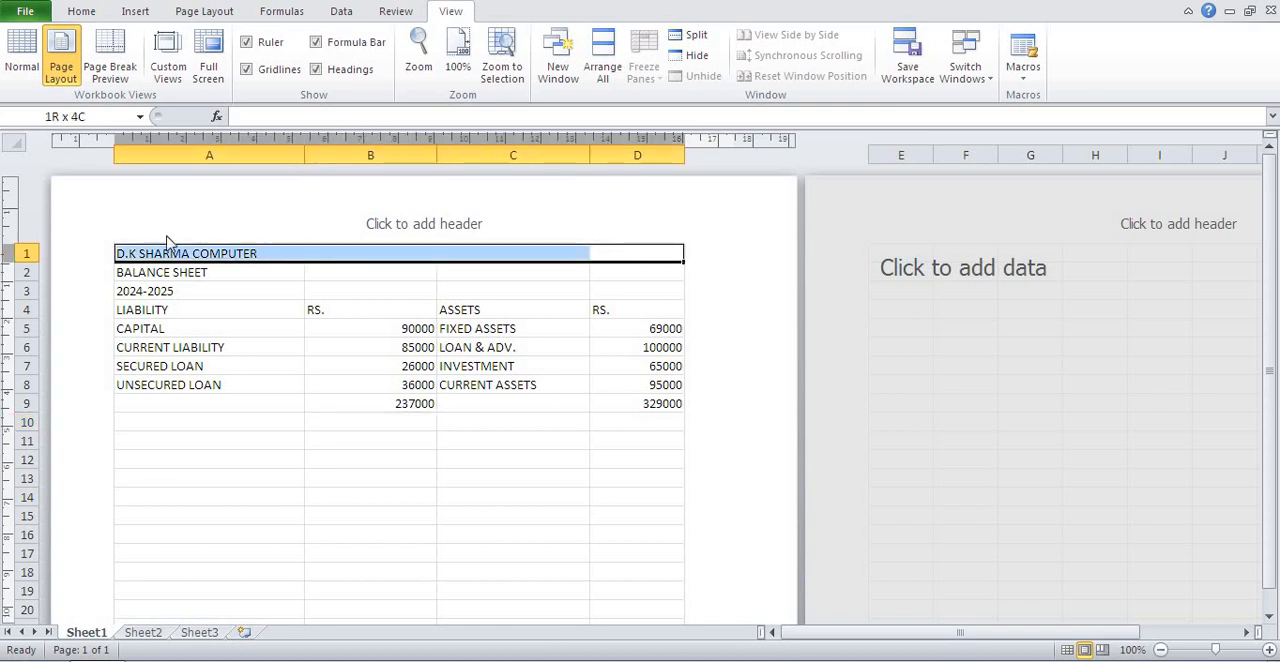
click(82, 12)
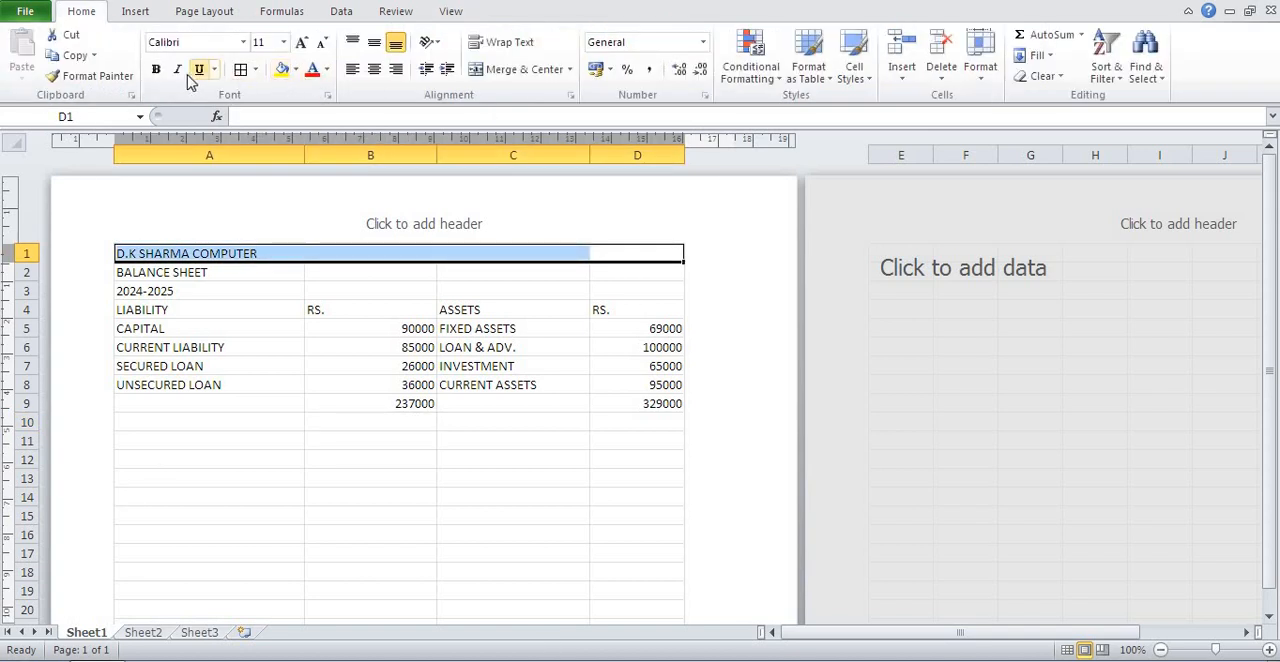
click(156, 69)
click(177, 69)
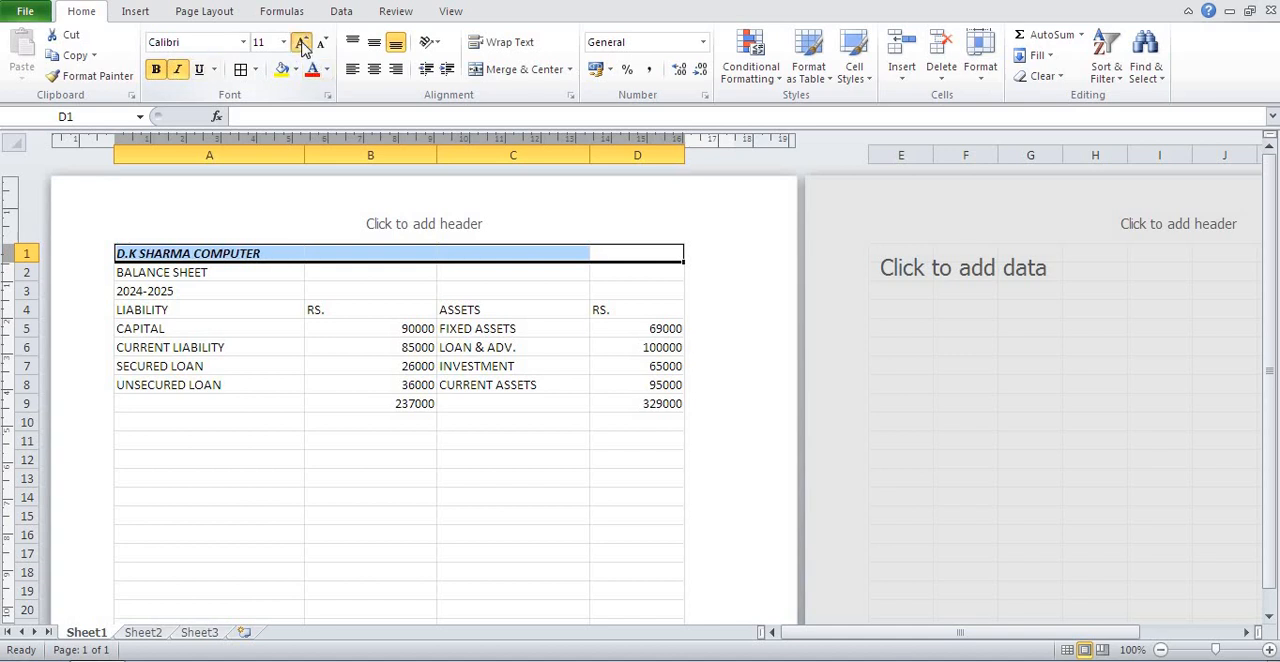
click(302, 42)
click(302, 42)
click(302, 42)
click(302, 42)
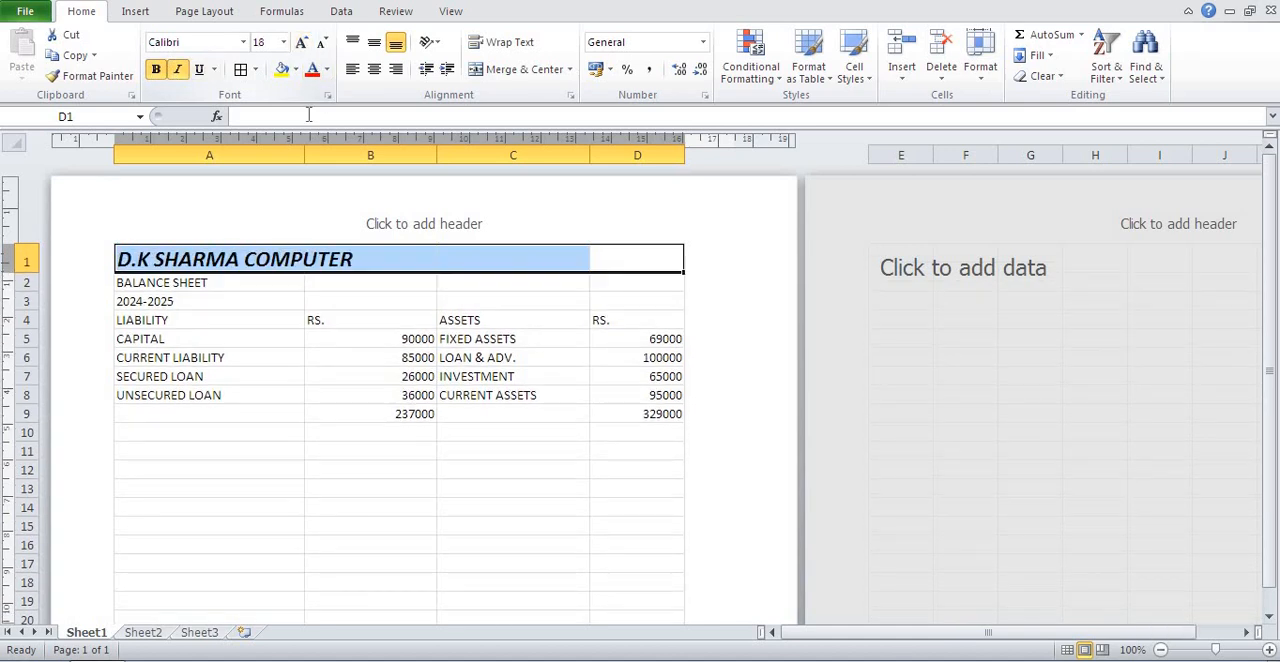
click(524, 69)
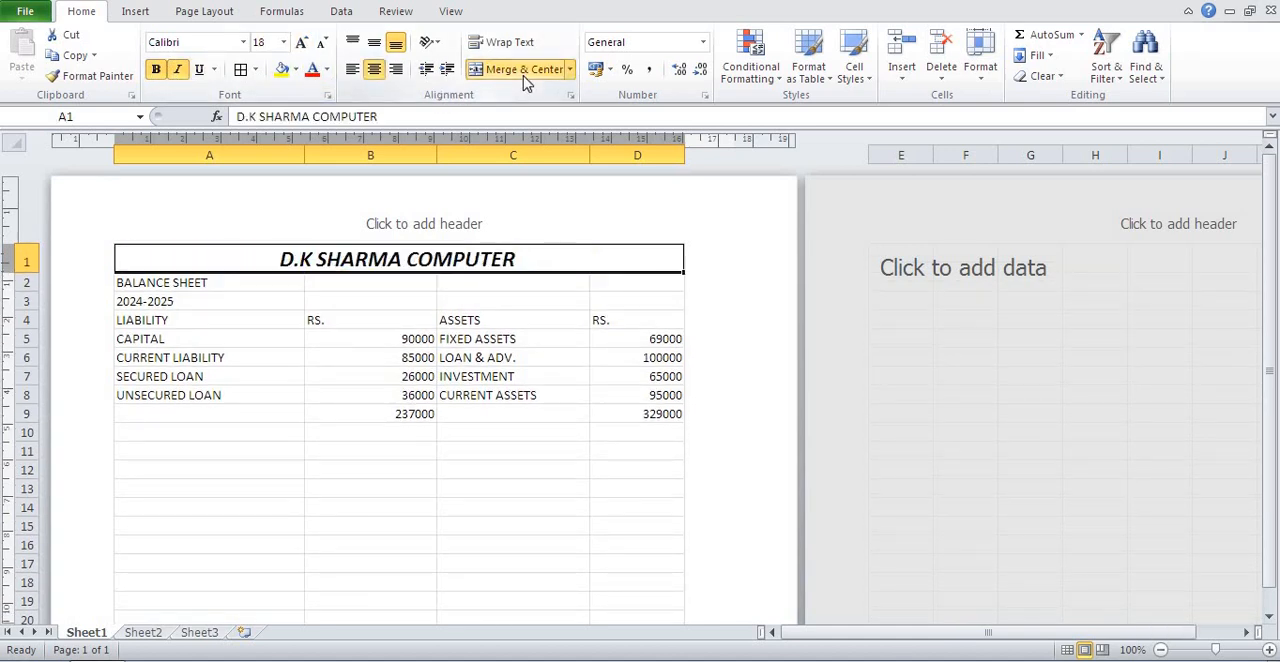
click(312, 69)
Merge and center BALANCE SHEET across A2:D2 and format it in bold italic 16 pt.
drag(657, 284, 55, 286)
click(532, 70)
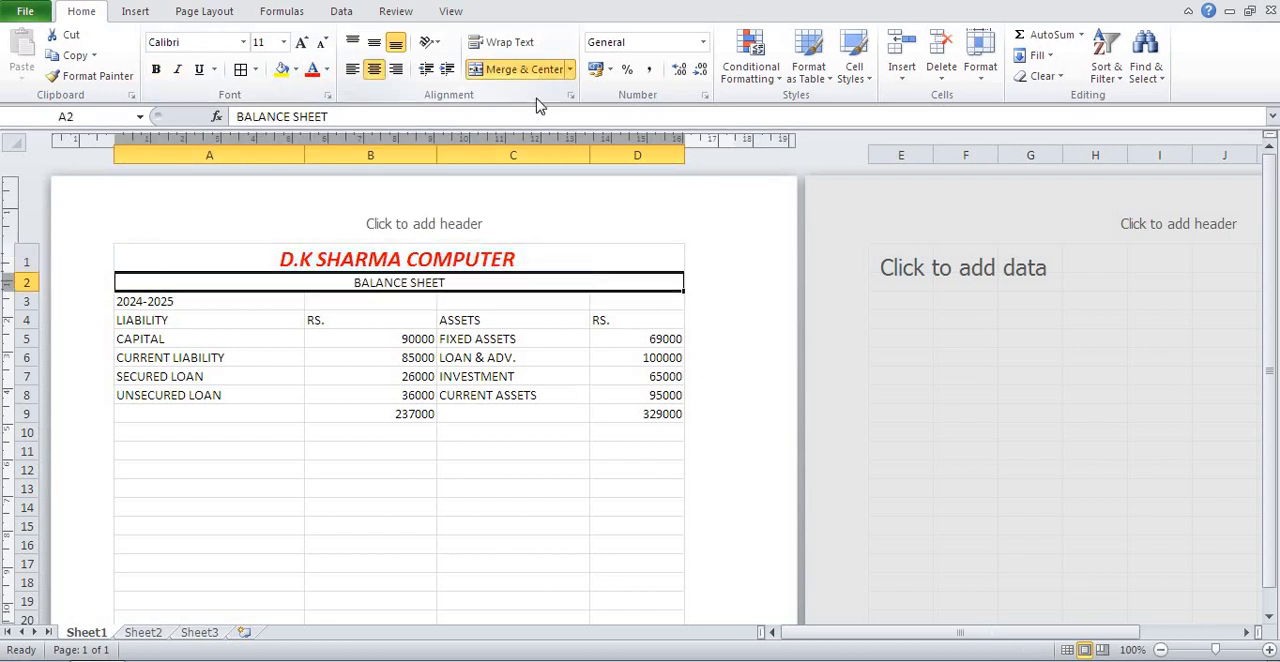
click(156, 69)
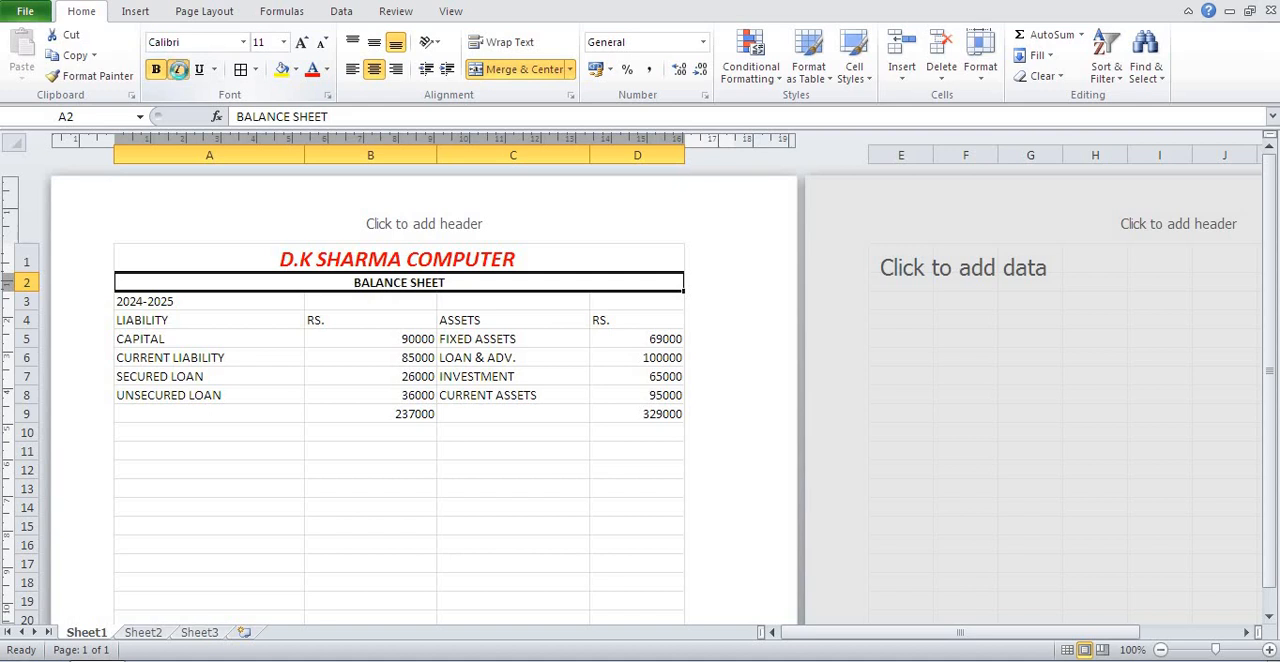
click(178, 69)
click(301, 43)
click(301, 43)
click(301, 43)
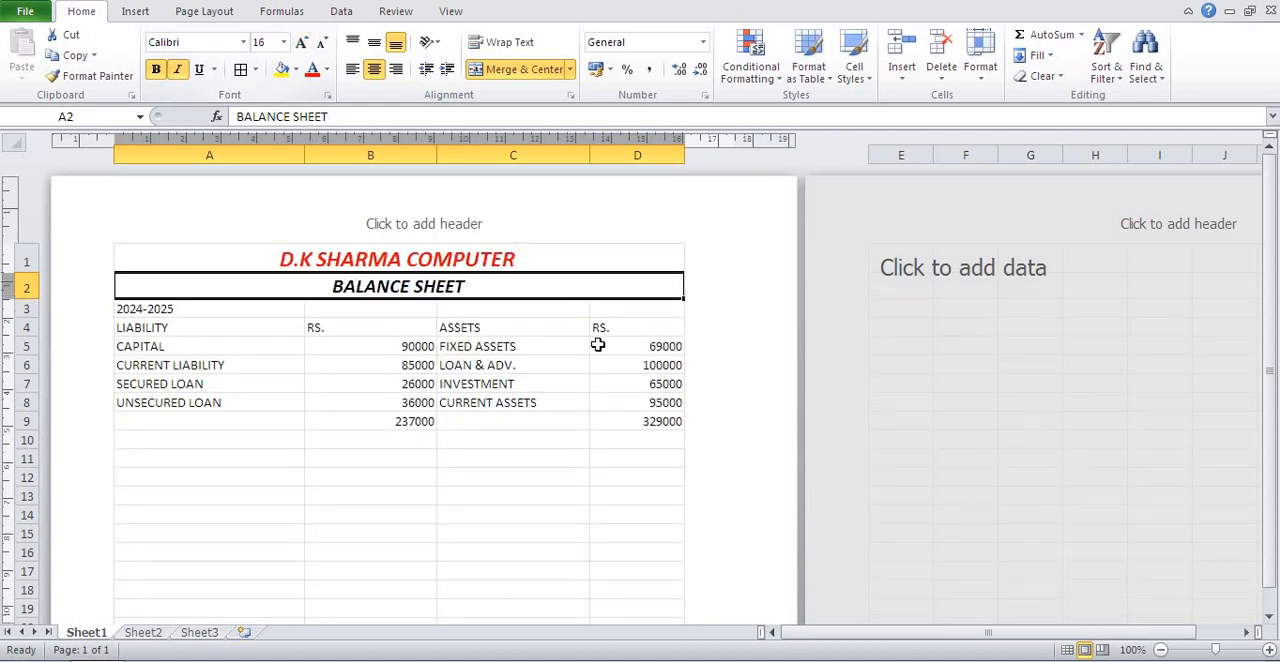
Merge and center the year 2024-2025 across A3:D3 and format it in bold italic 14 pt.
drag(640, 304, 200, 307)
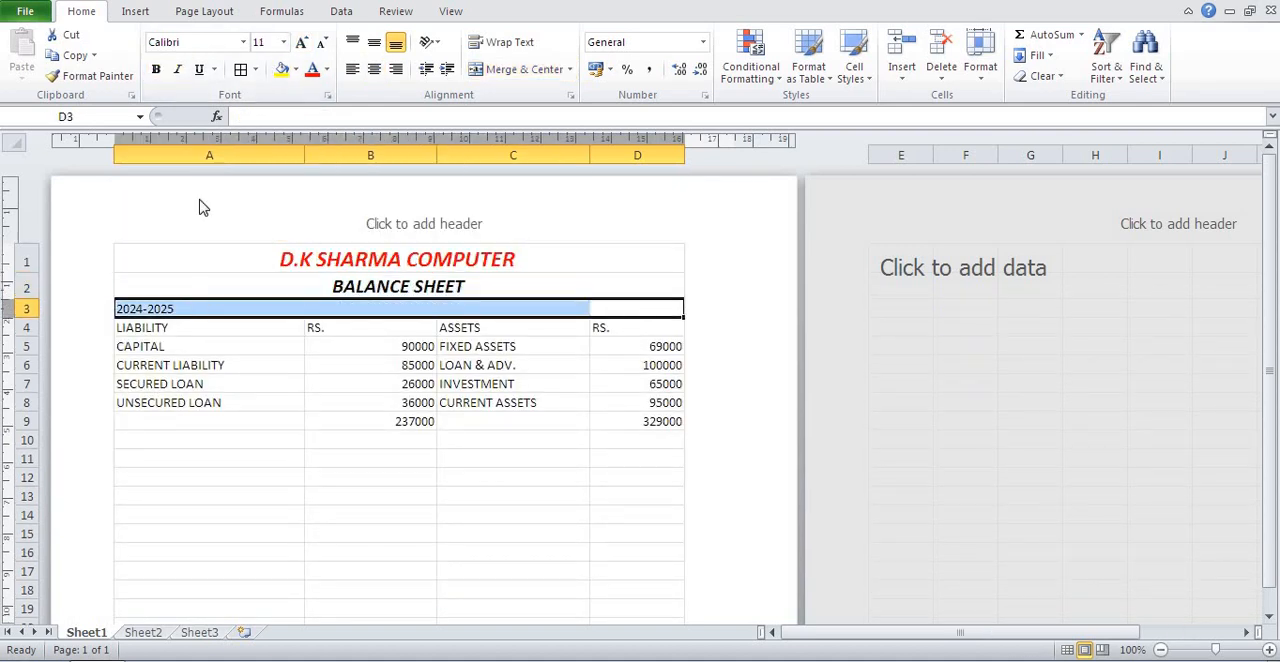
click(530, 75)
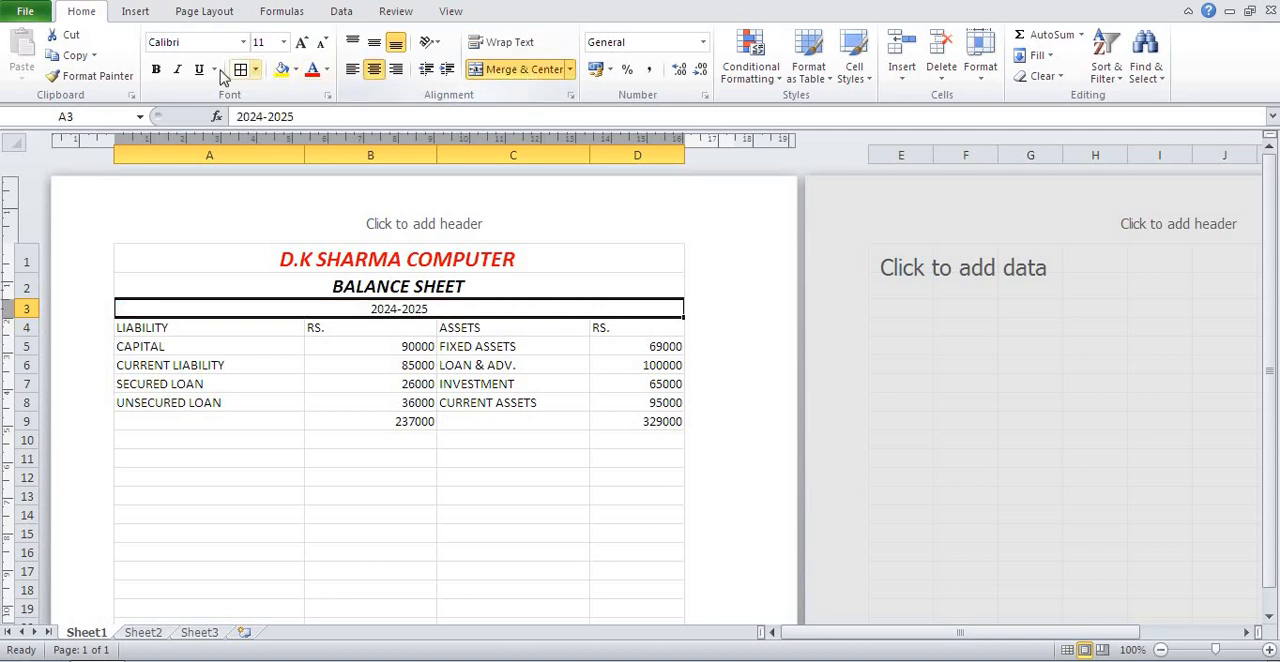
click(156, 69)
click(178, 69)
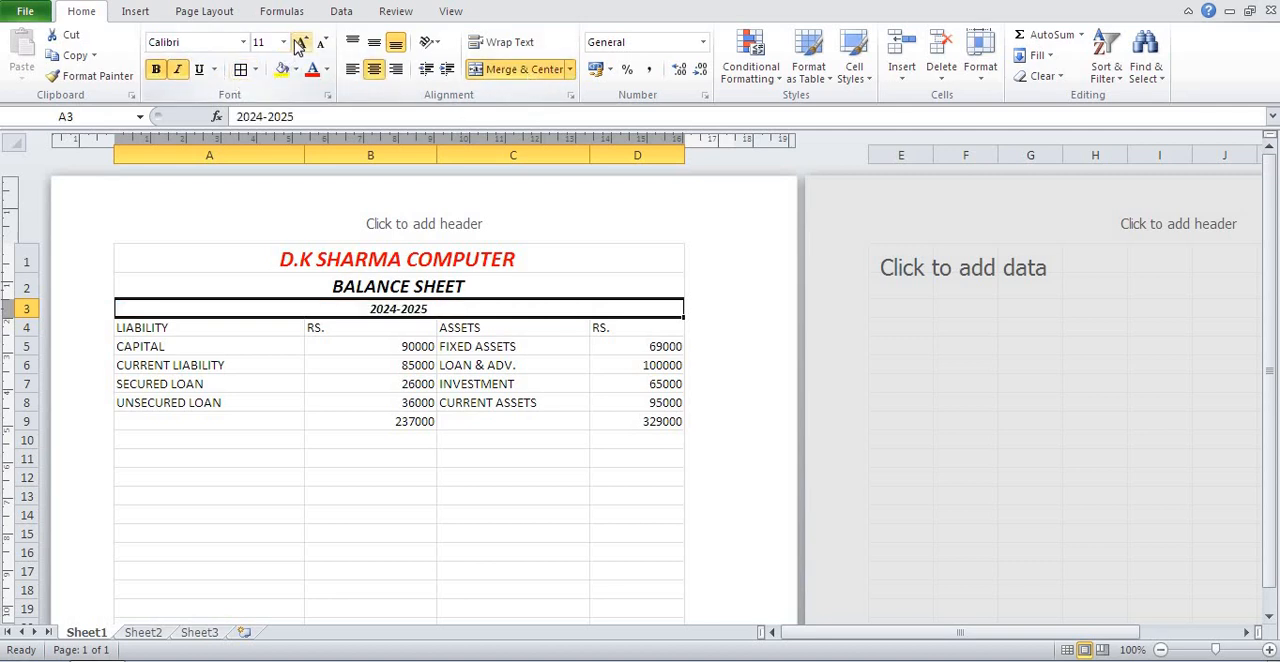
click(301, 43)
click(301, 43)
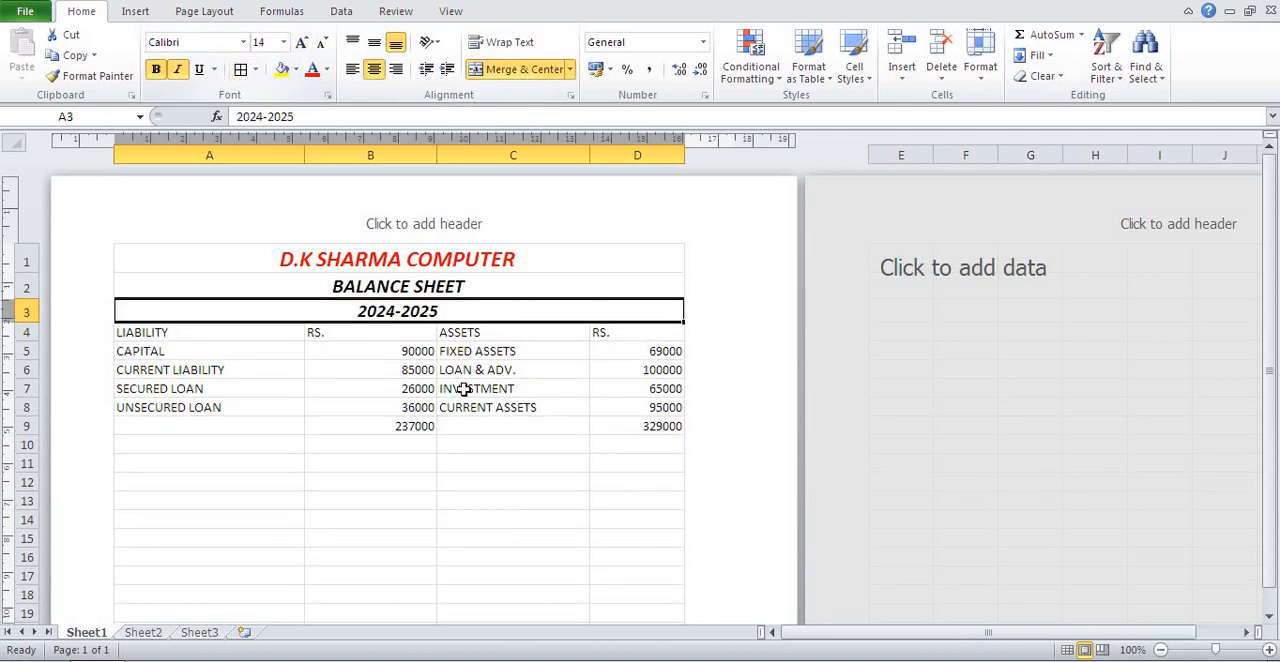
Format the column headings in A4:D4 in bold italic 14 pt.
click(656, 332)
drag(381, 332, 237, 331)
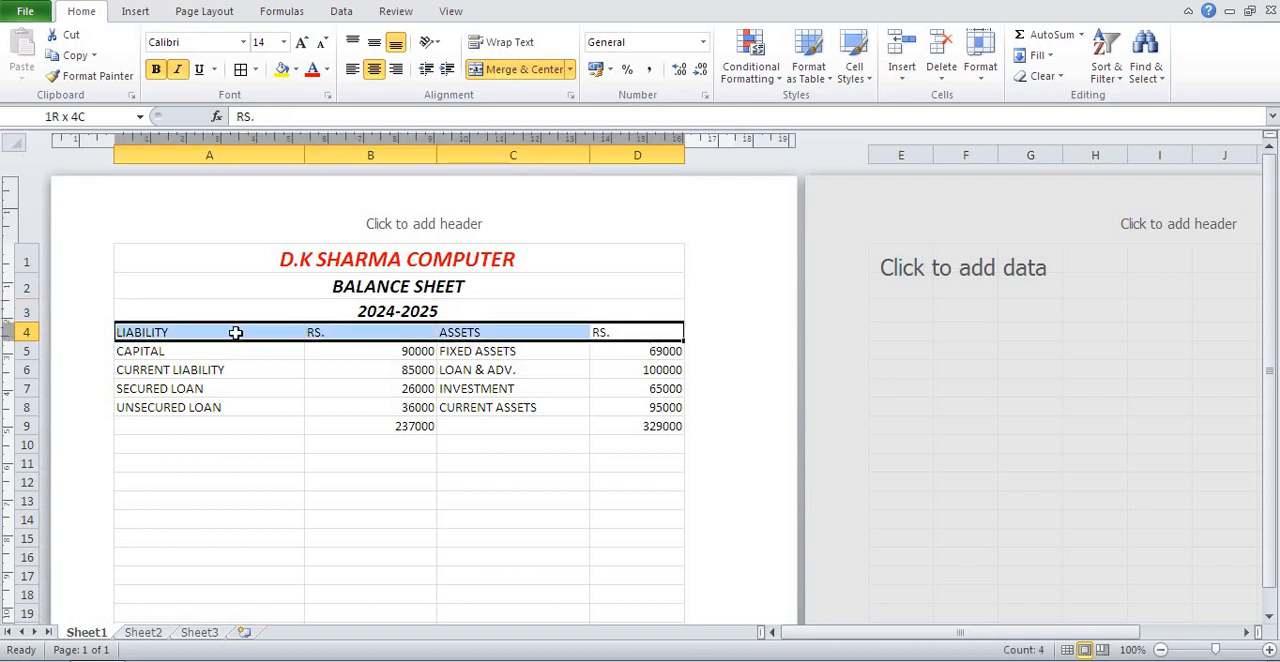
click(156, 69)
click(177, 69)
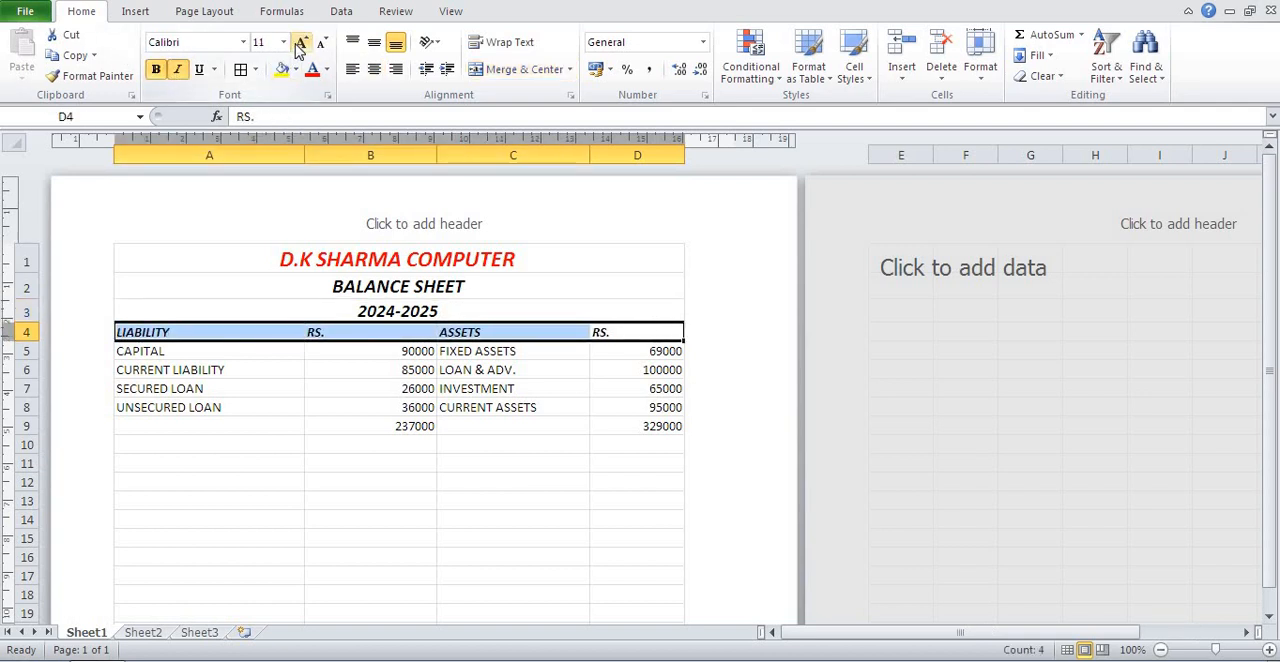
click(301, 43)
click(301, 43)
click(431, 466)
Increase the font size of the entries and totals in A5:D9 to 12 pt.
drag(189, 357, 623, 424)
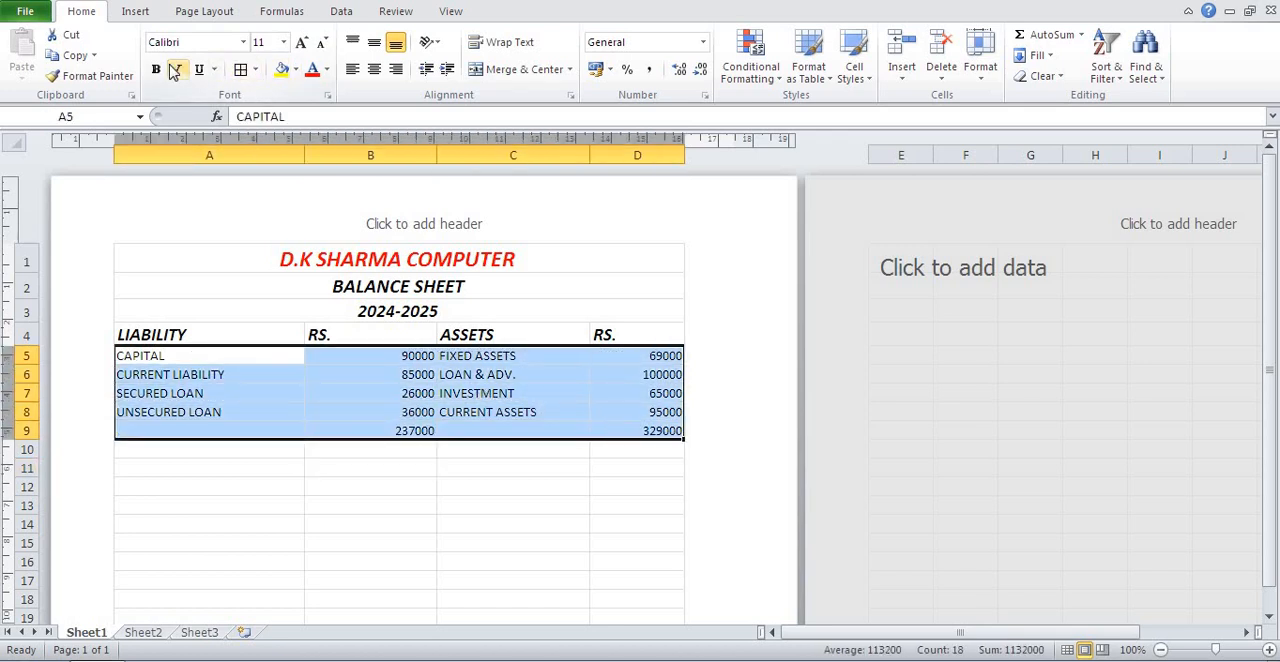
click(302, 43)
click(452, 506)
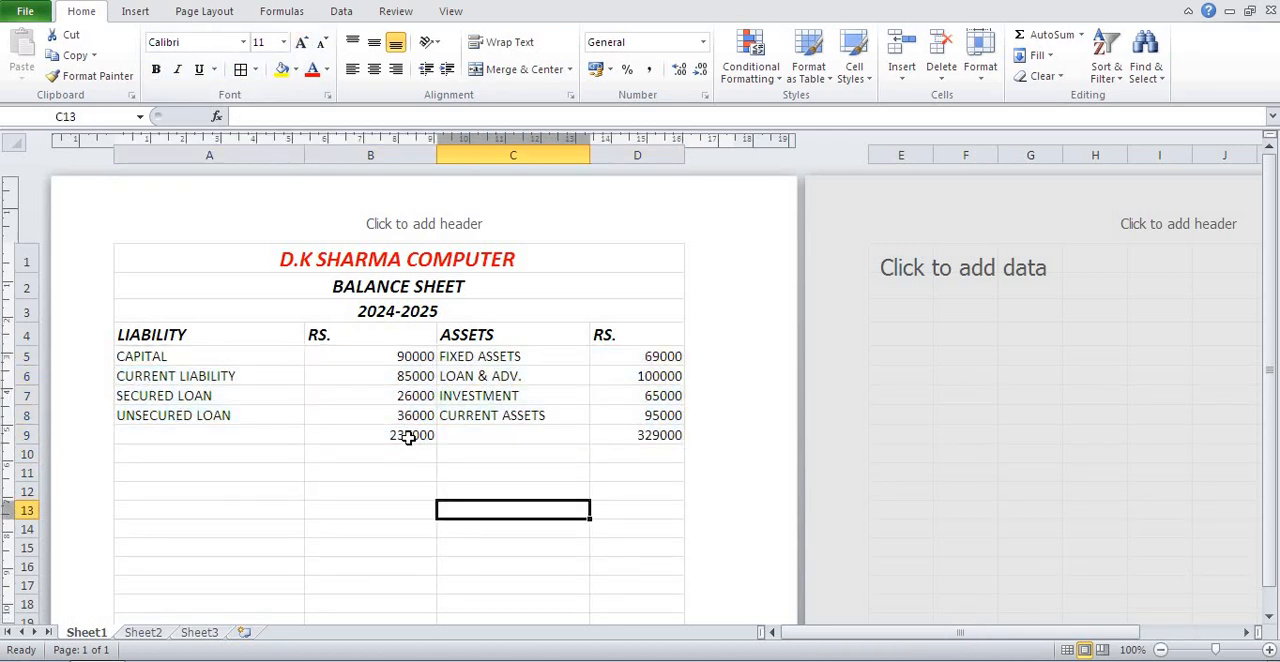
Make the totals in row 9, from B9 to D9, red and bold.
drag(409, 435, 655, 436)
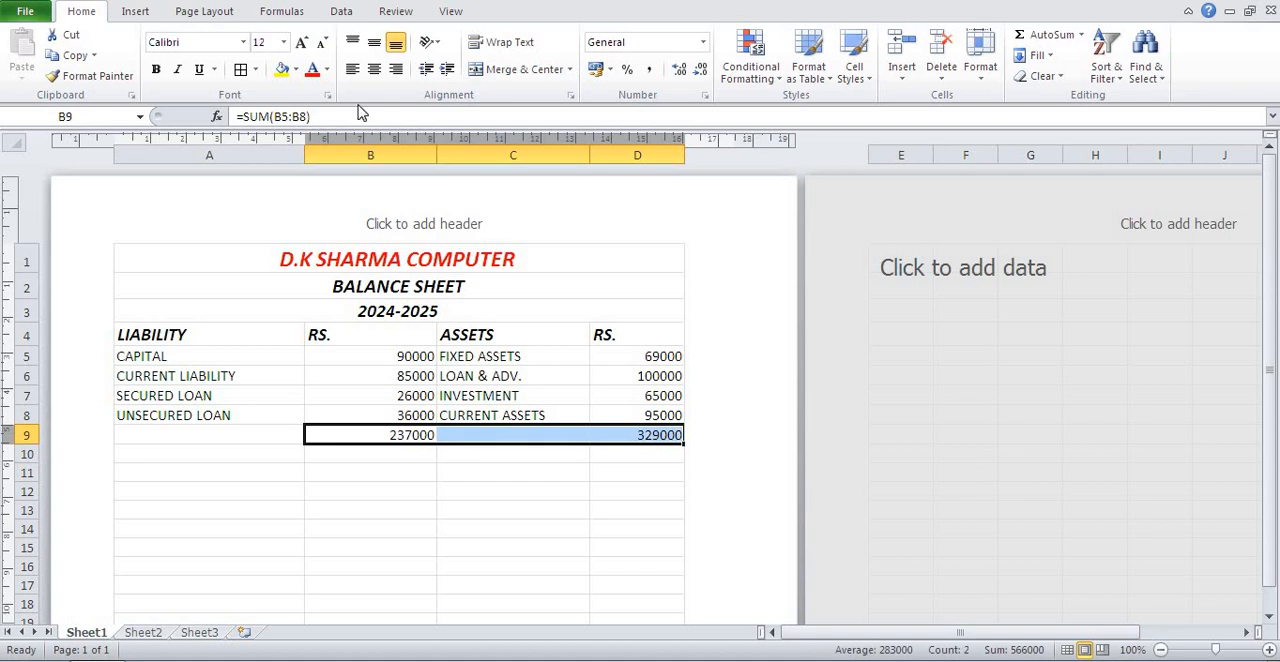
click(312, 70)
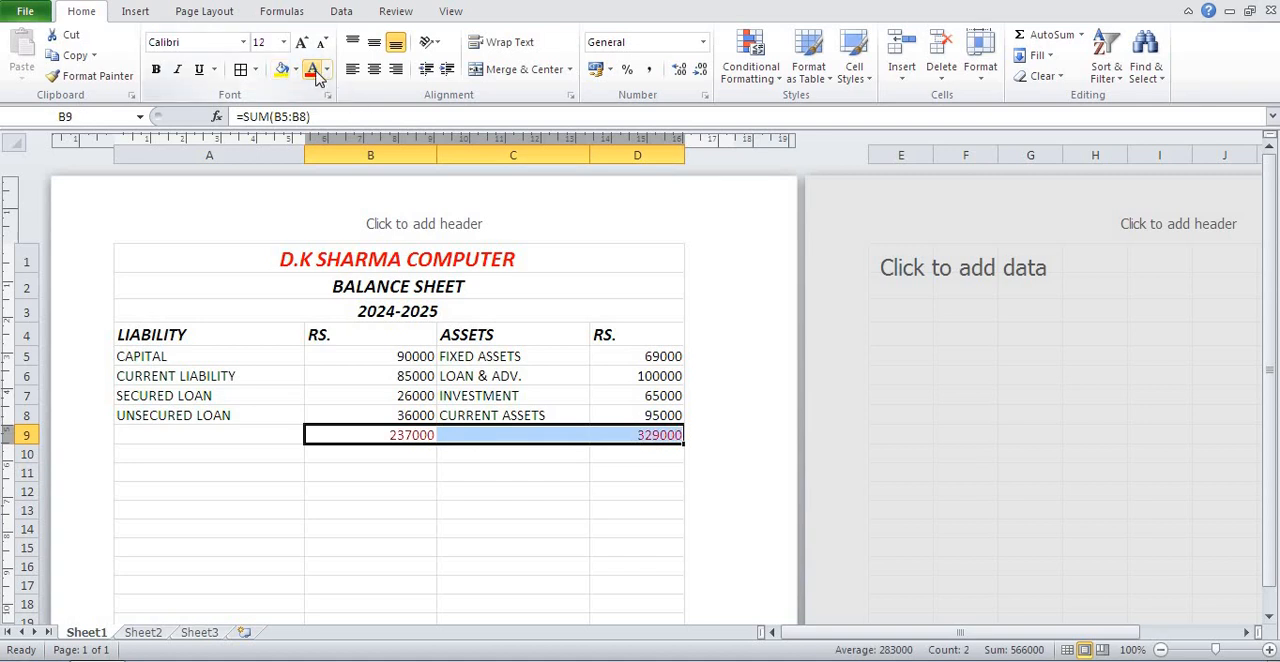
click(156, 69)
click(443, 533)
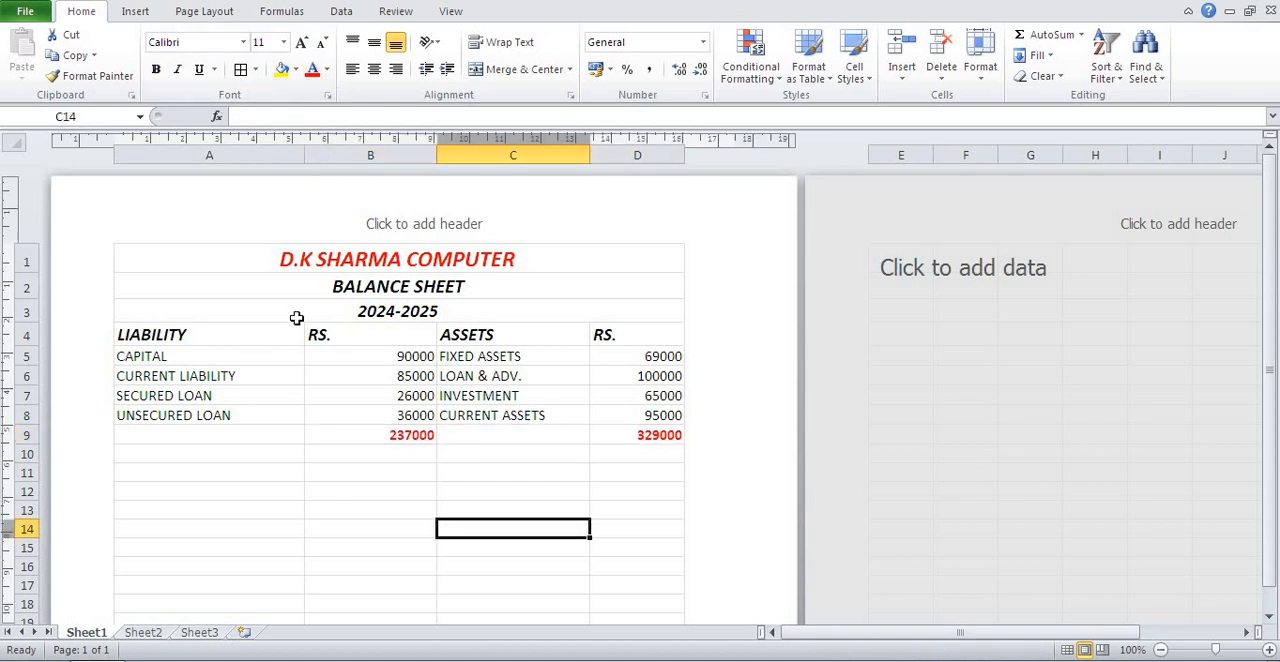
click(257, 330)
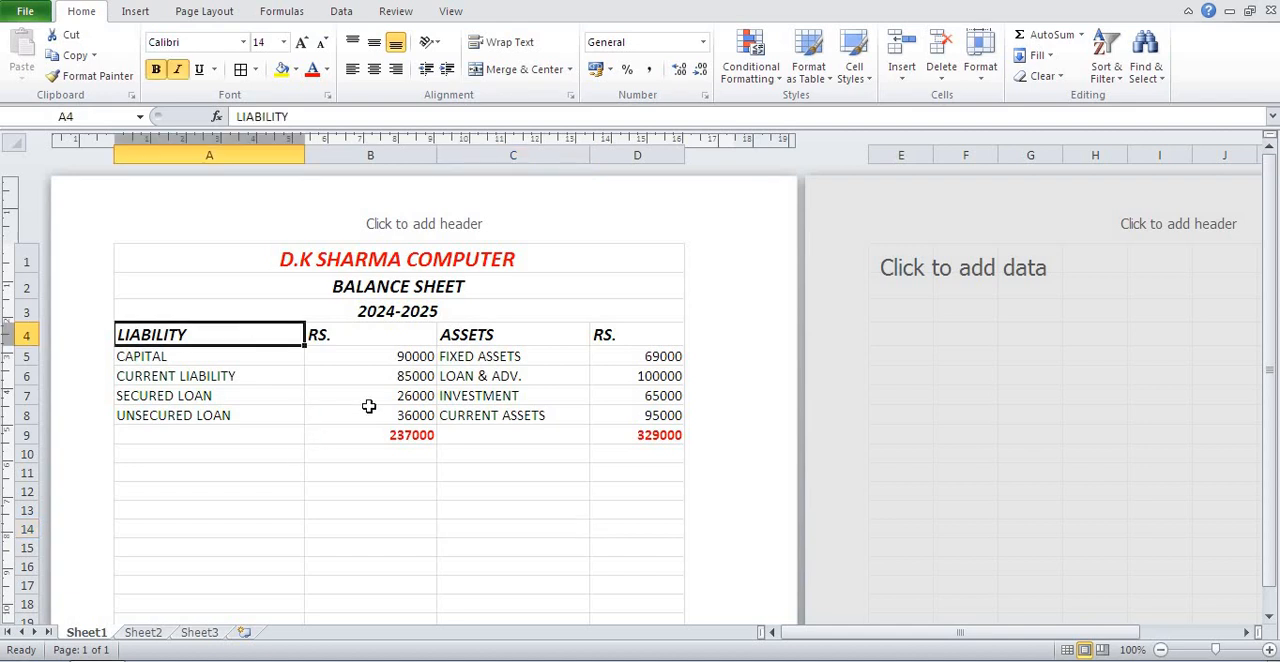
click(338, 472)
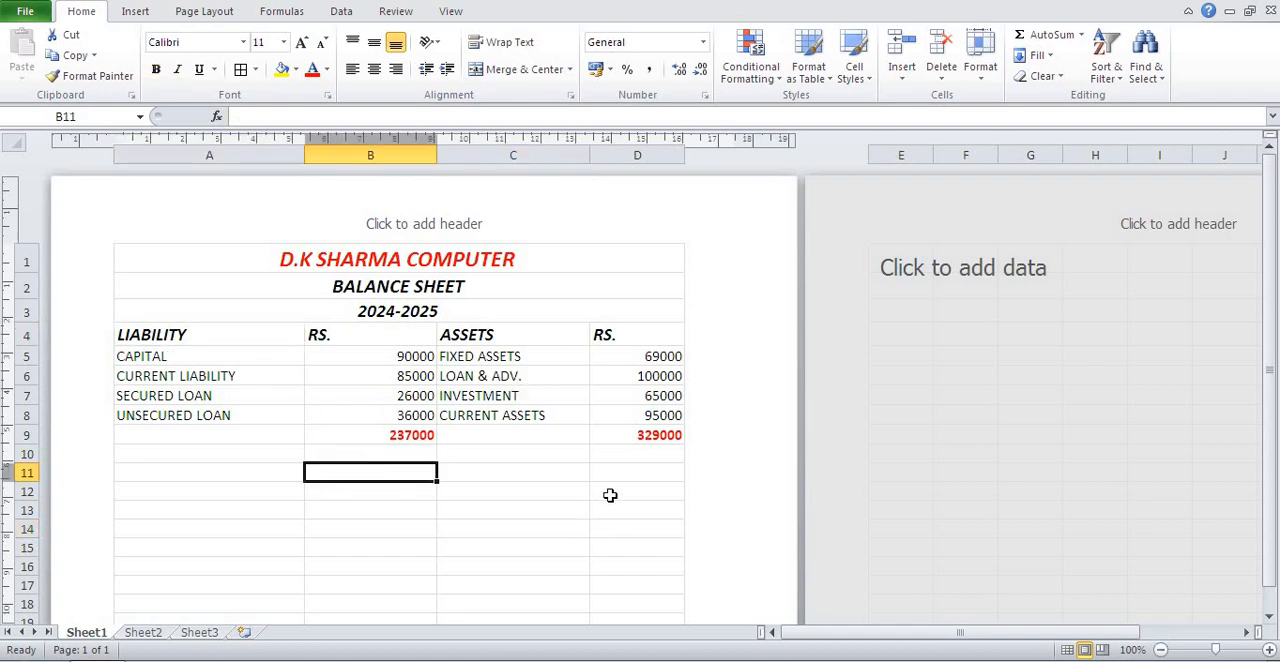
click(610, 495)
click(525, 408)
click(512, 472)
click(604, 564)
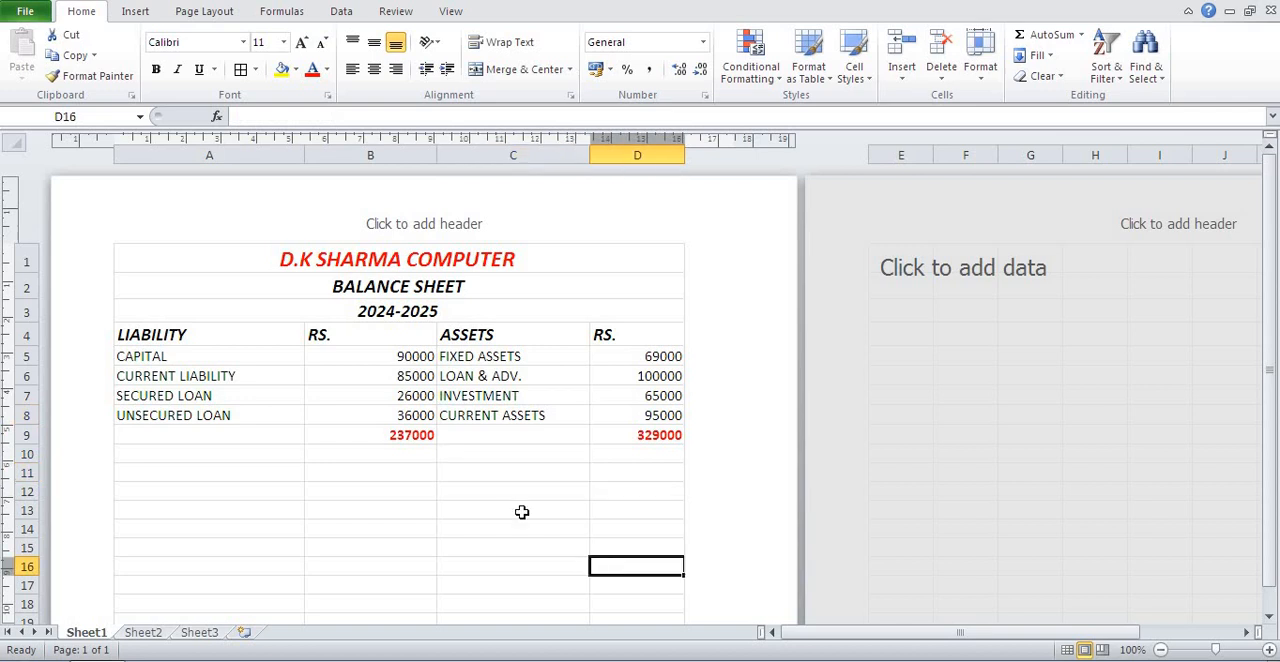
click(452, 508)
click(346, 471)
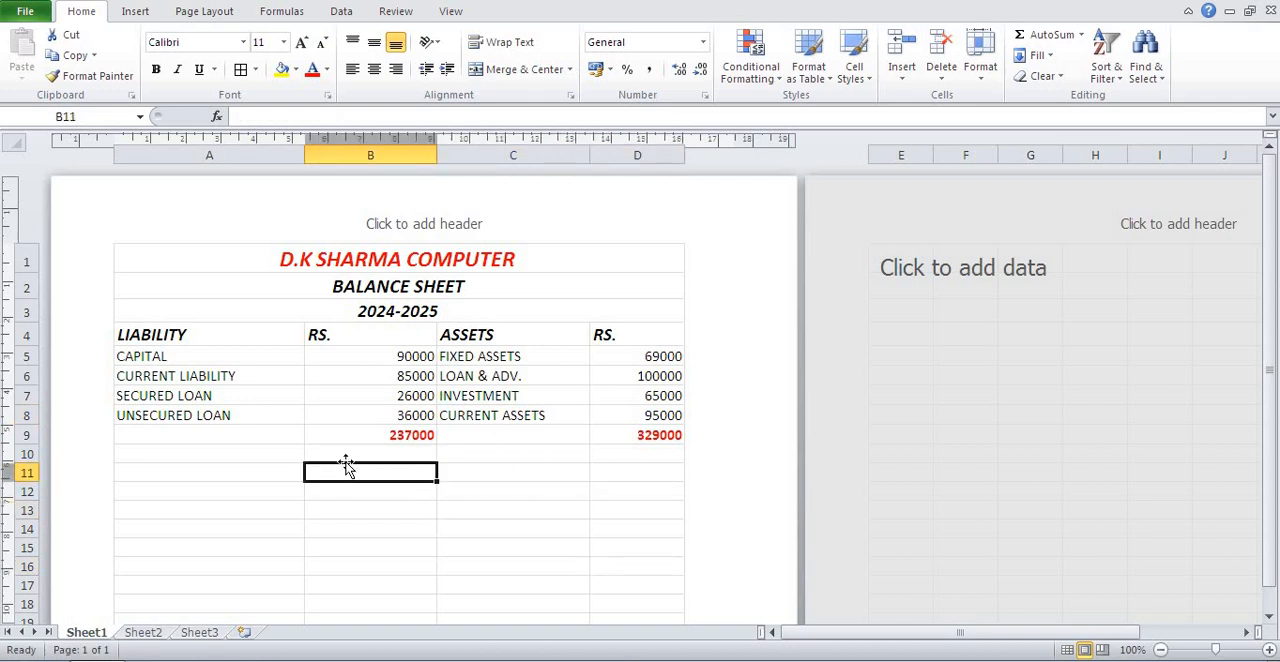
click(620, 488)
click(352, 436)
click(338, 492)
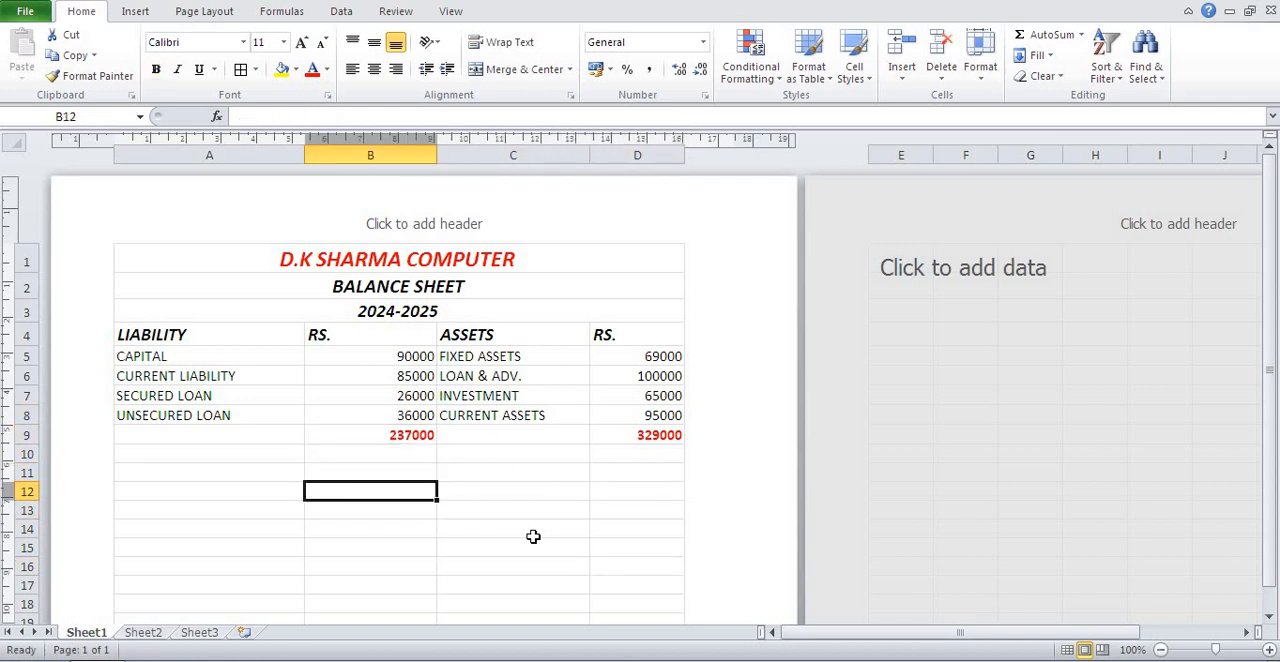
Check the balance sheet in a zoomed-in print preview and return to the worksheet.
key(ctrl+p)
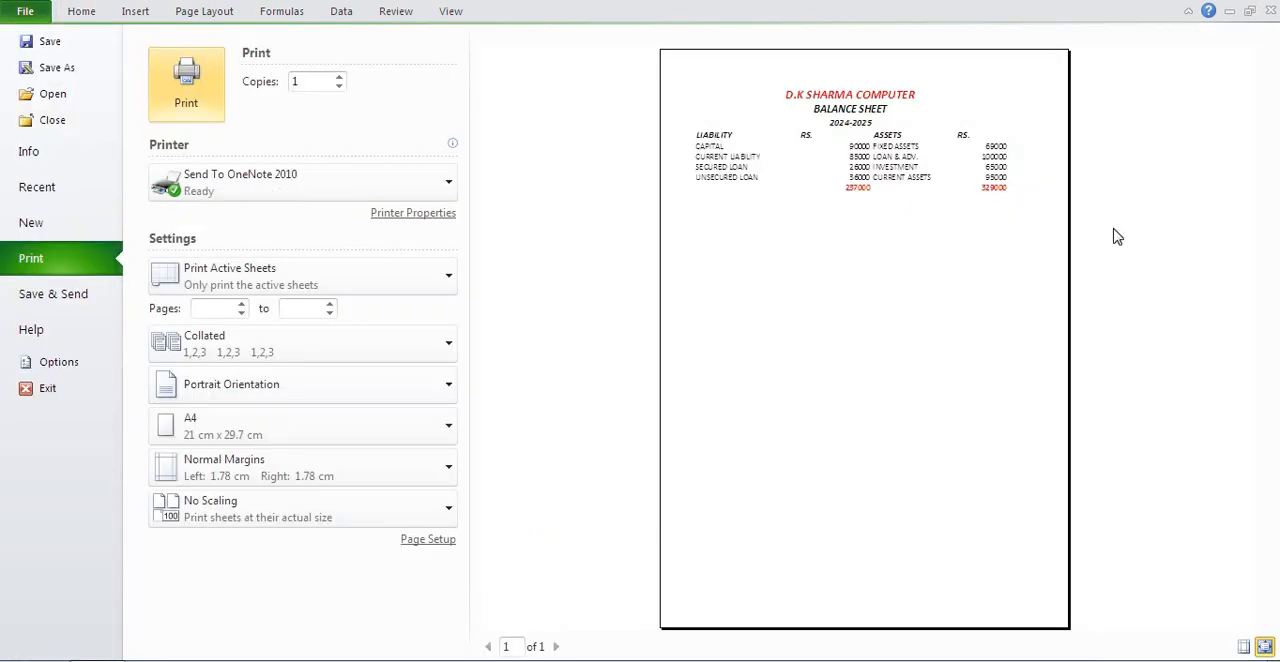
click(1264, 646)
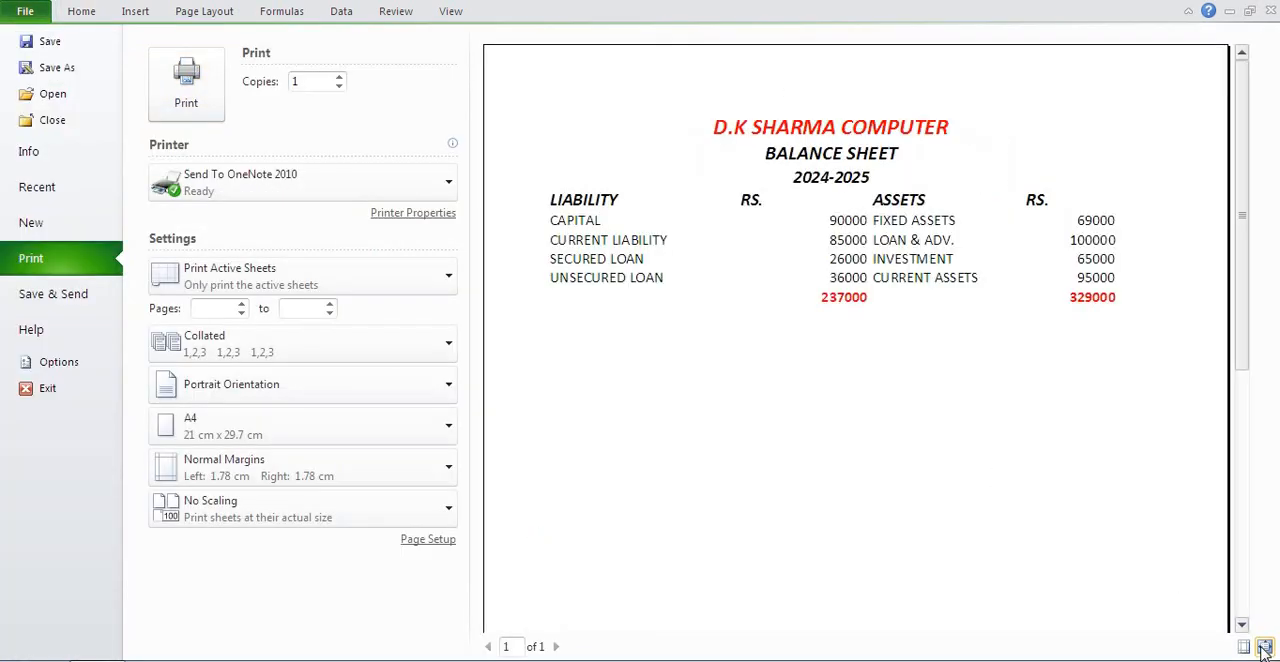
click(90, 14)
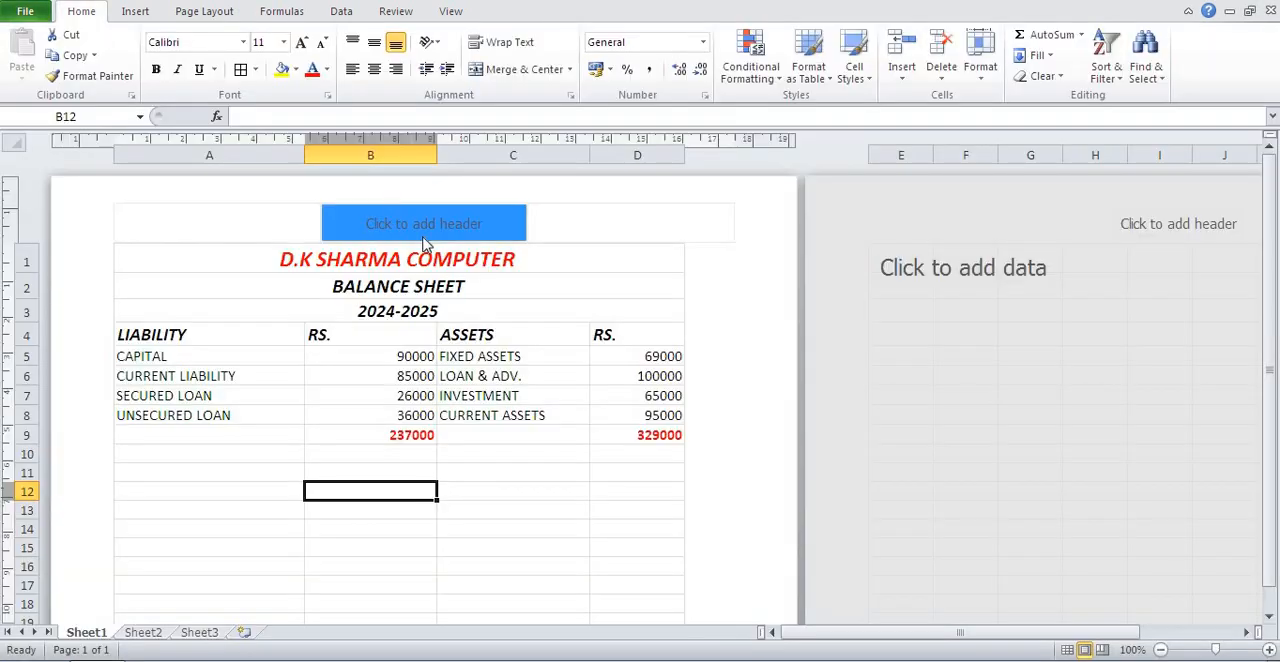
Apply all borders to the balance sheet range A1:D9 and open its print preview.
drag(423, 254, 430, 436)
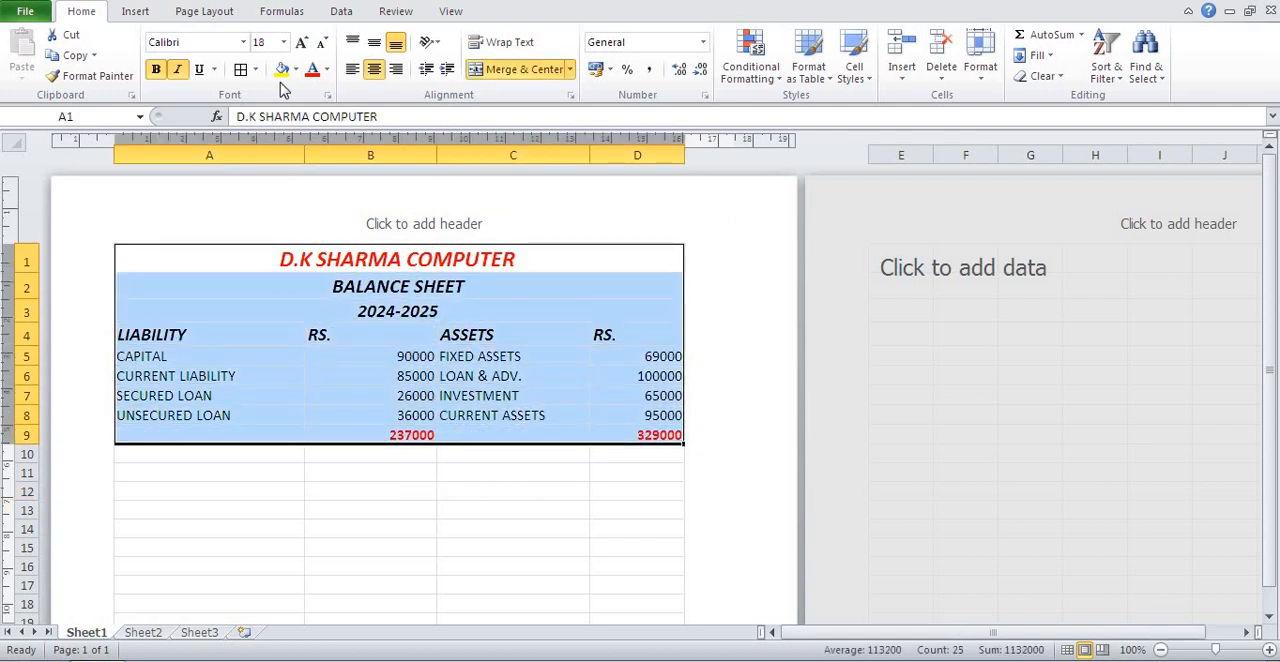
click(240, 69)
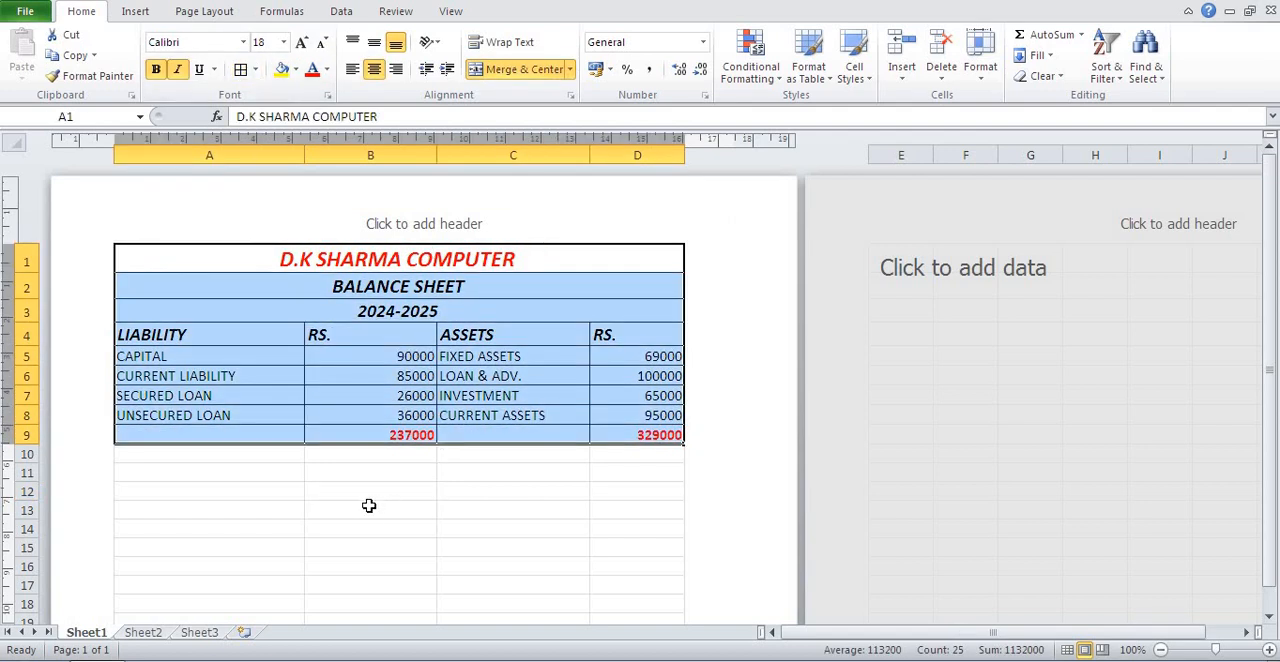
key(ctrl+p)
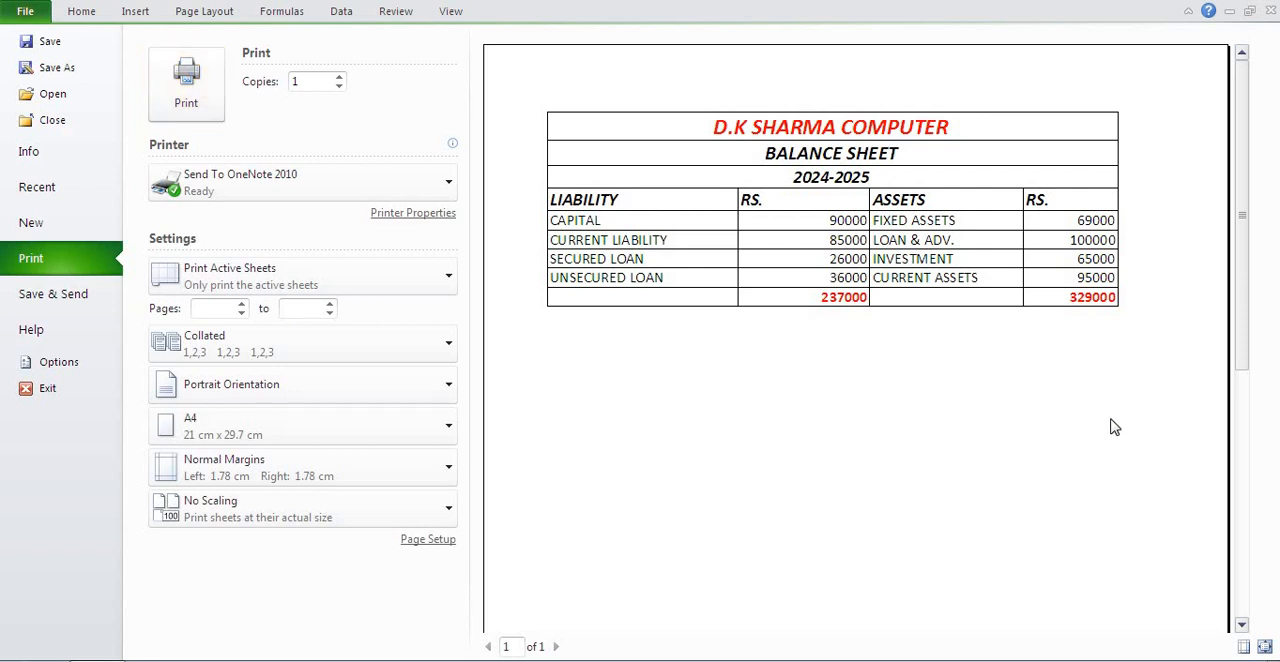